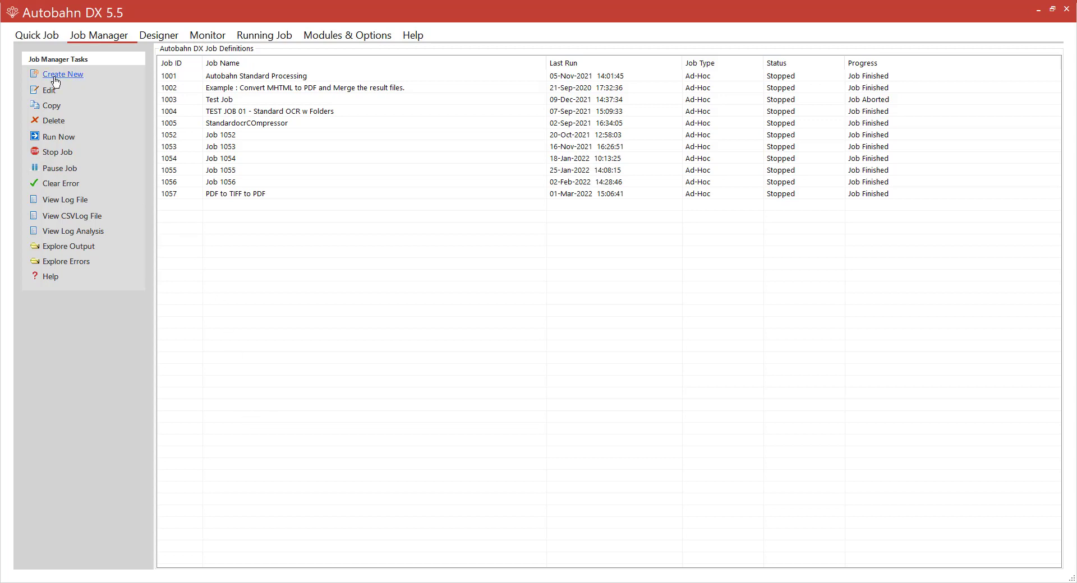
- Create a new job definition and add a Distributed Polling step to it
click(55, 82)
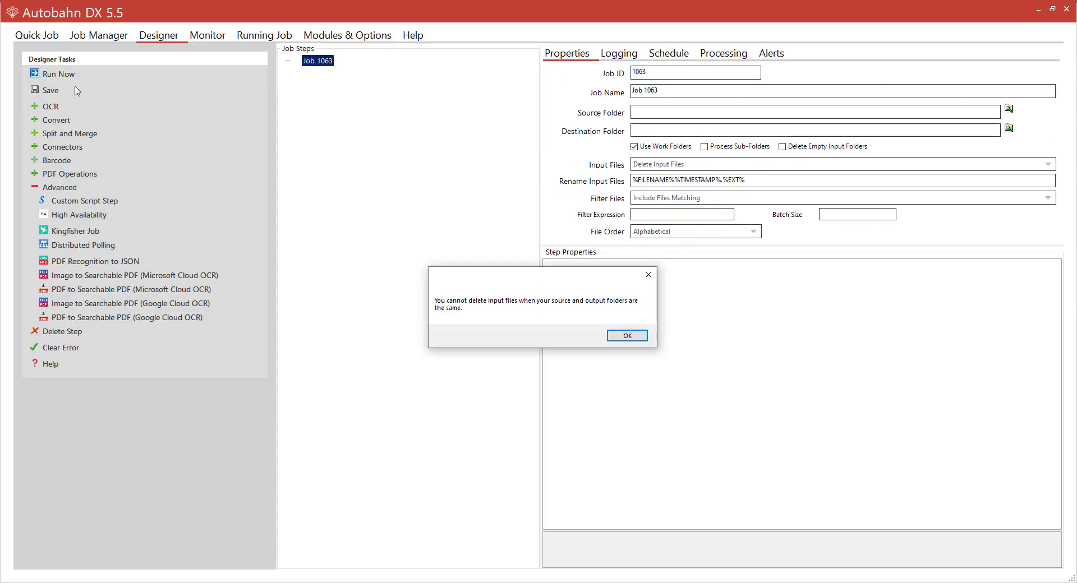
click(630, 340)
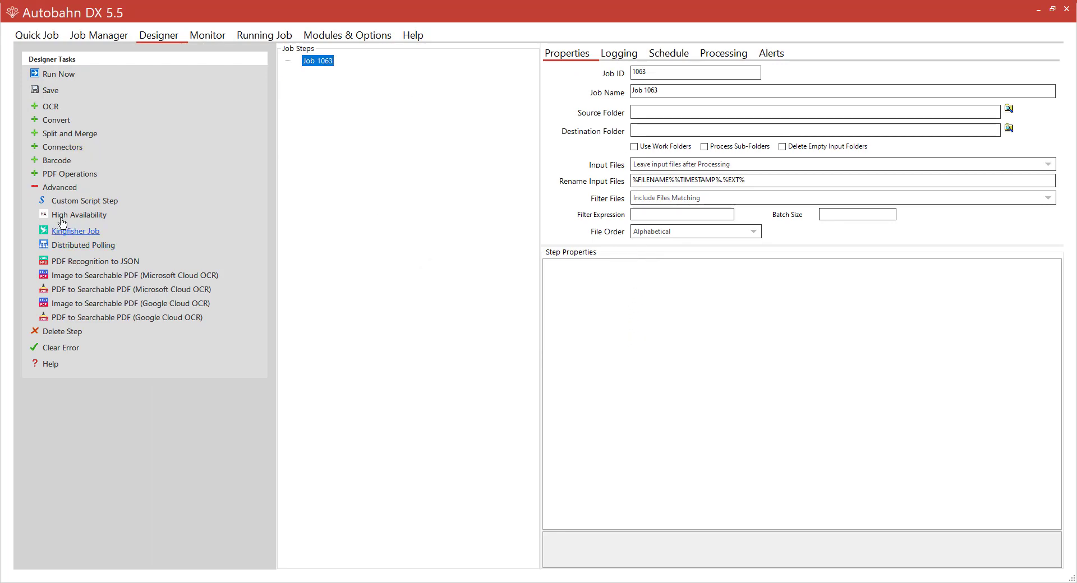
click(68, 247)
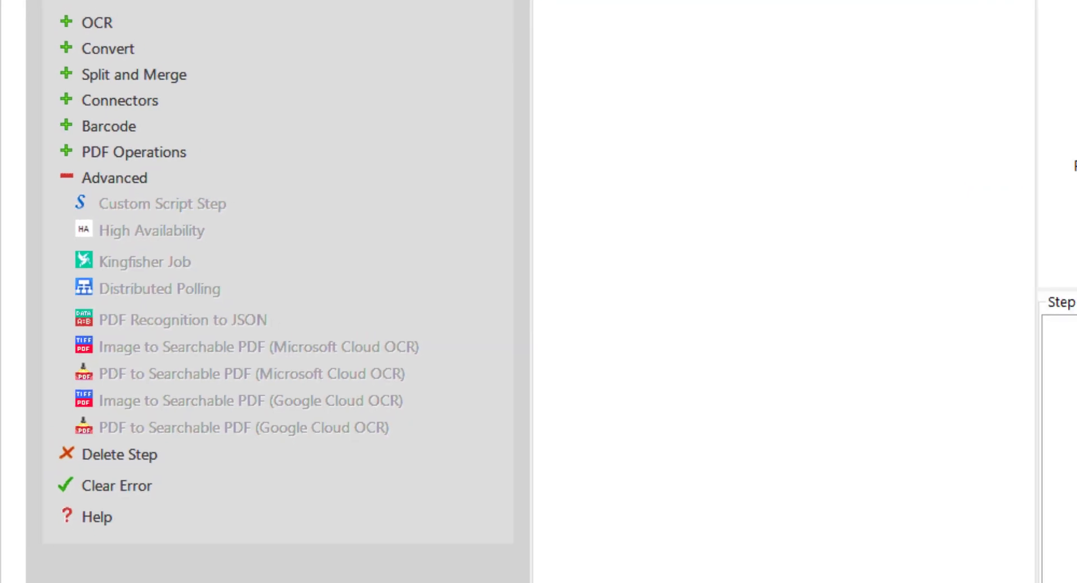
- Set the source folder to the personal In folder under \\fileserver\Share and the destination to the desktop folder Ticket test\Testin
key(alt+Tab)
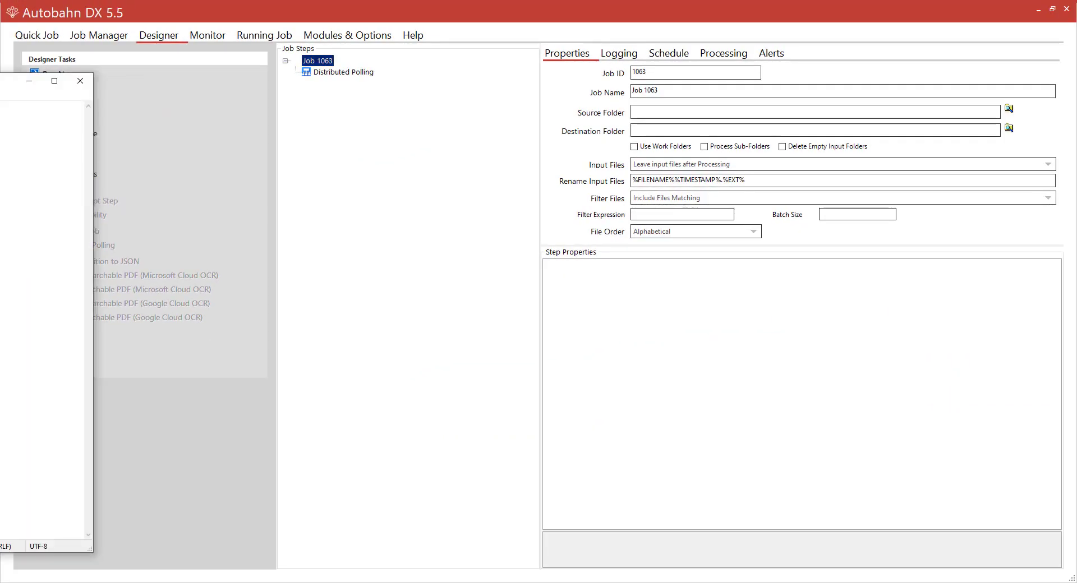
key(alt+Tab)
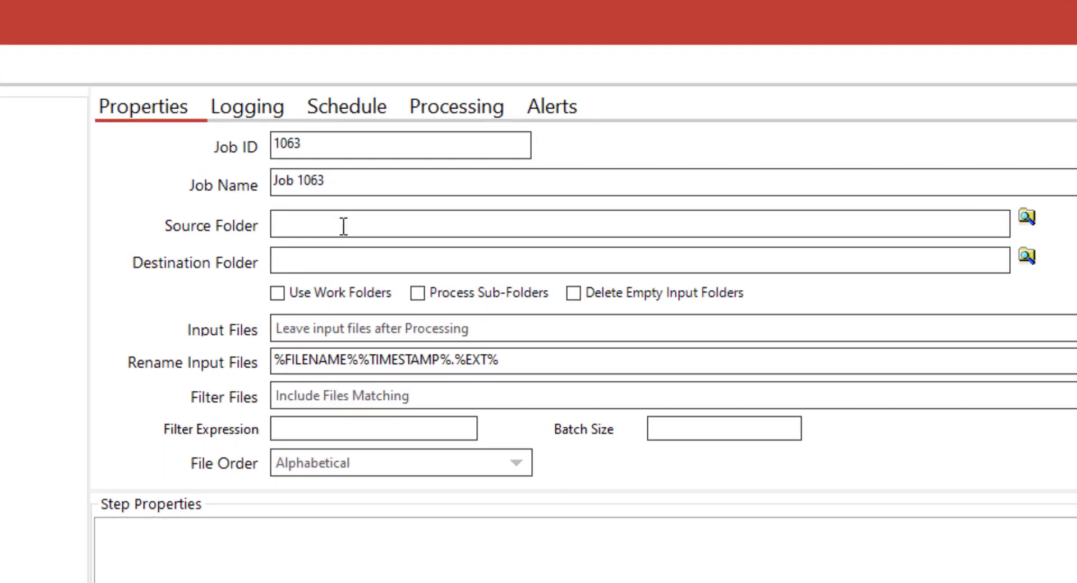
click(668, 114)
text(\\fileserver\Share\Reece\In)
drag(449, 223, 245, 263)
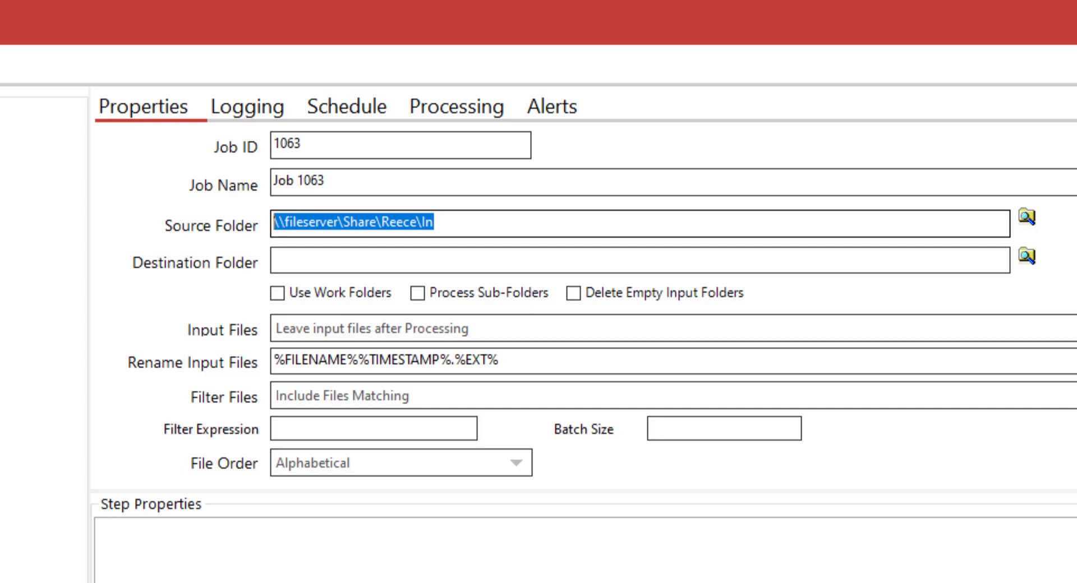
key(Tab)
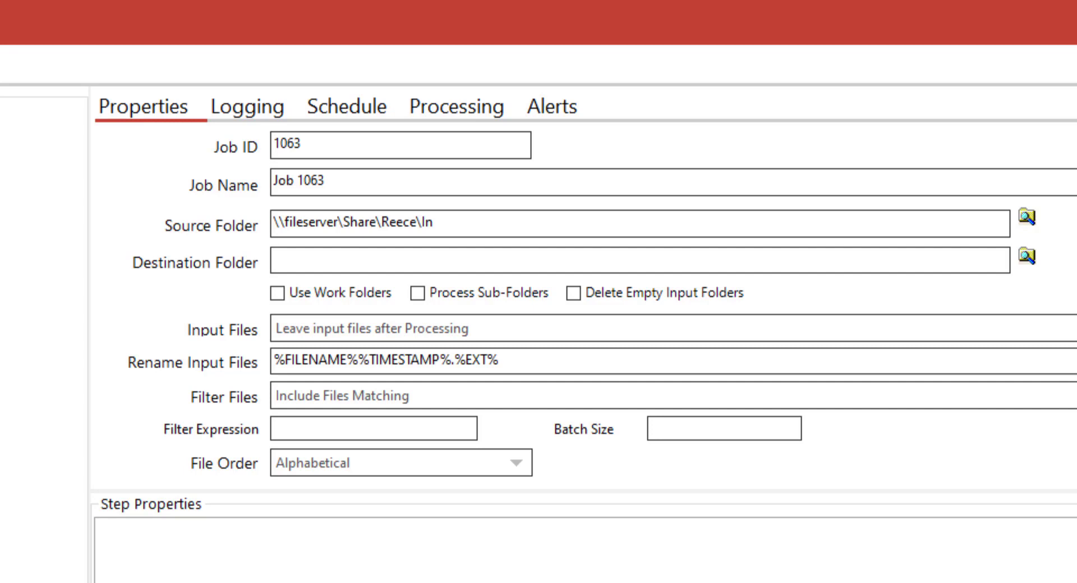
click(335, 256)
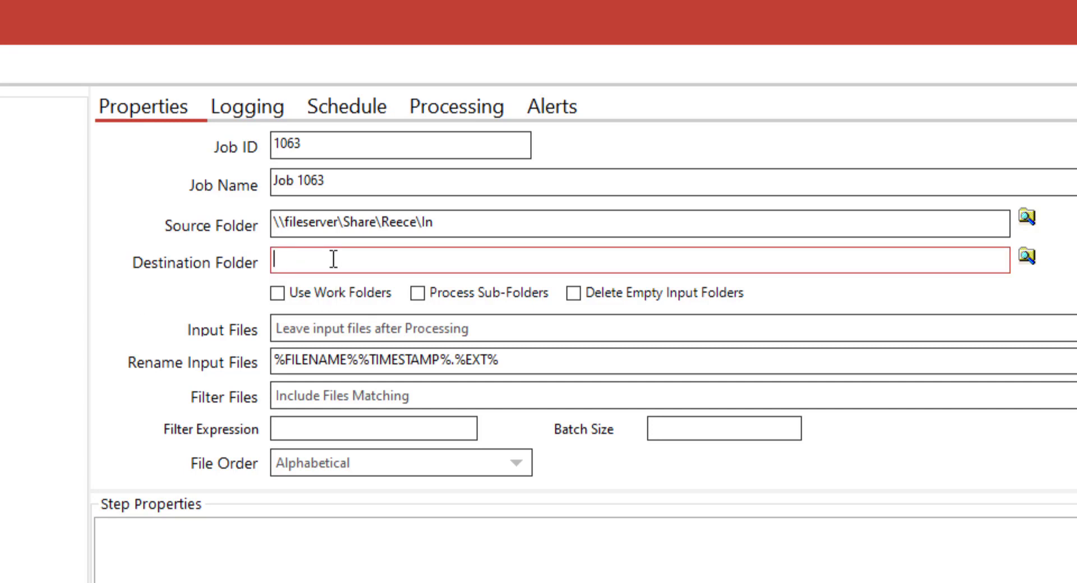
text(C:\Users\Reece Blythe\Desktop\Ticket test\Testin)
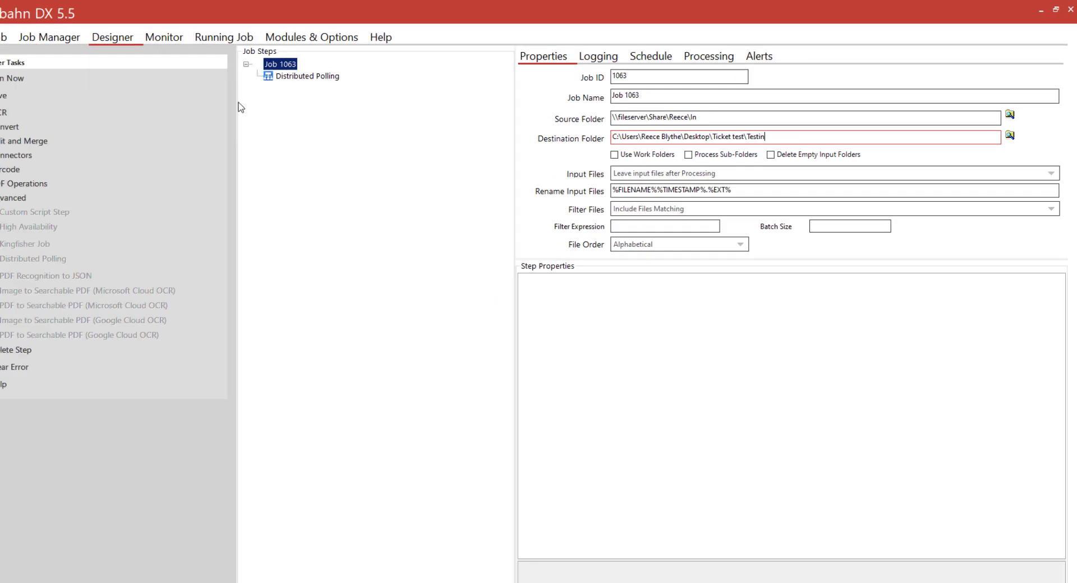
- In the Distributed Polling step's settings, set the limit to 1 and the extensions to pdf
click(279, 77)
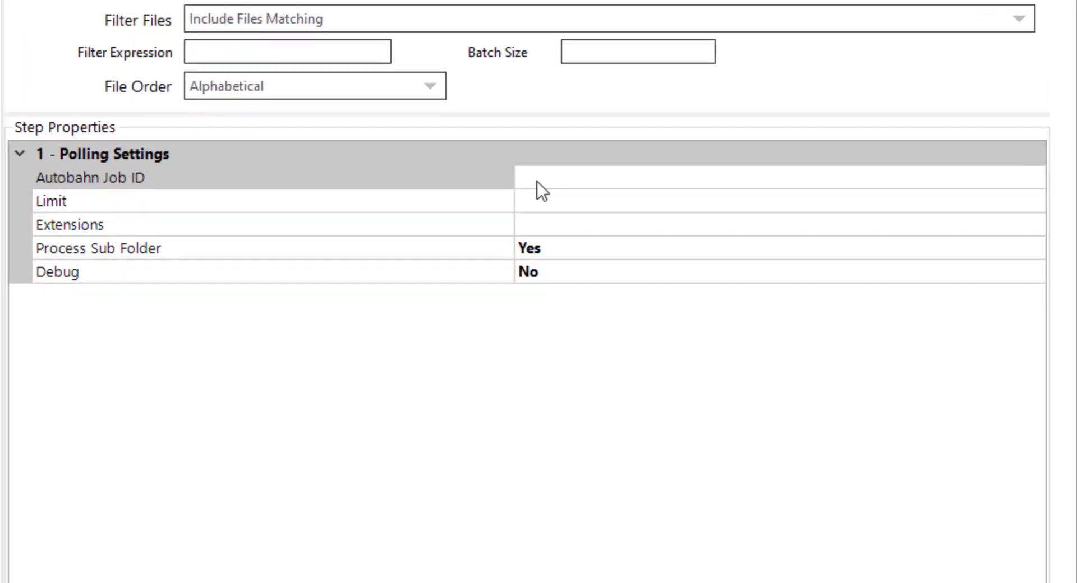
click(550, 181)
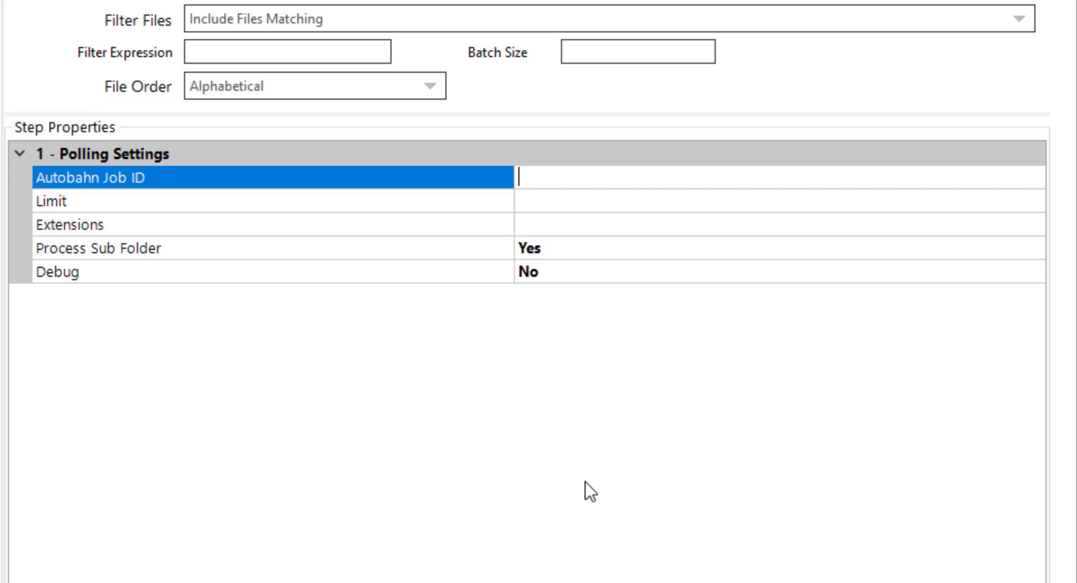
click(529, 201)
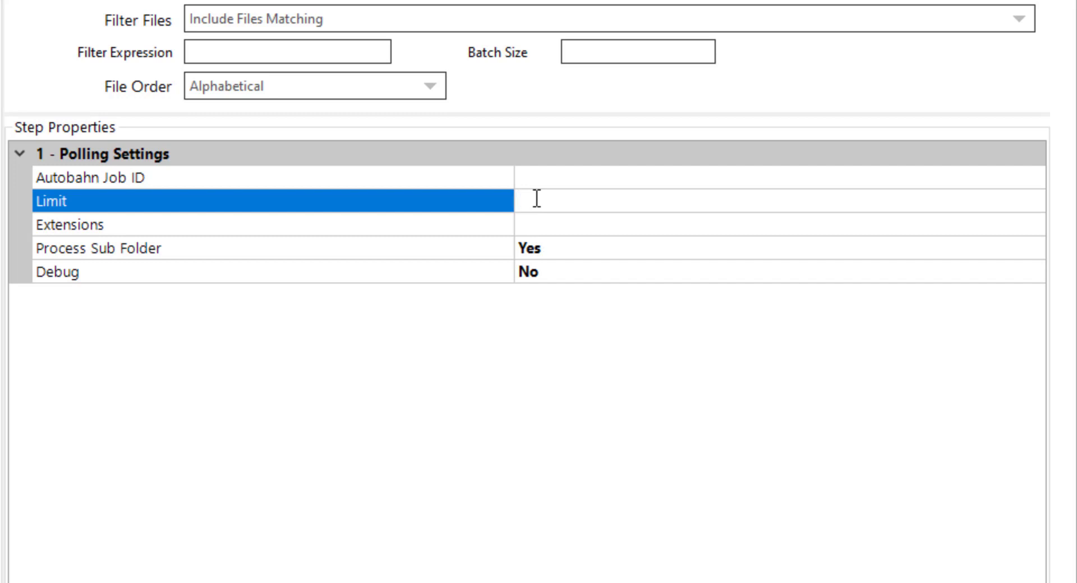
text(1)
click(543, 233)
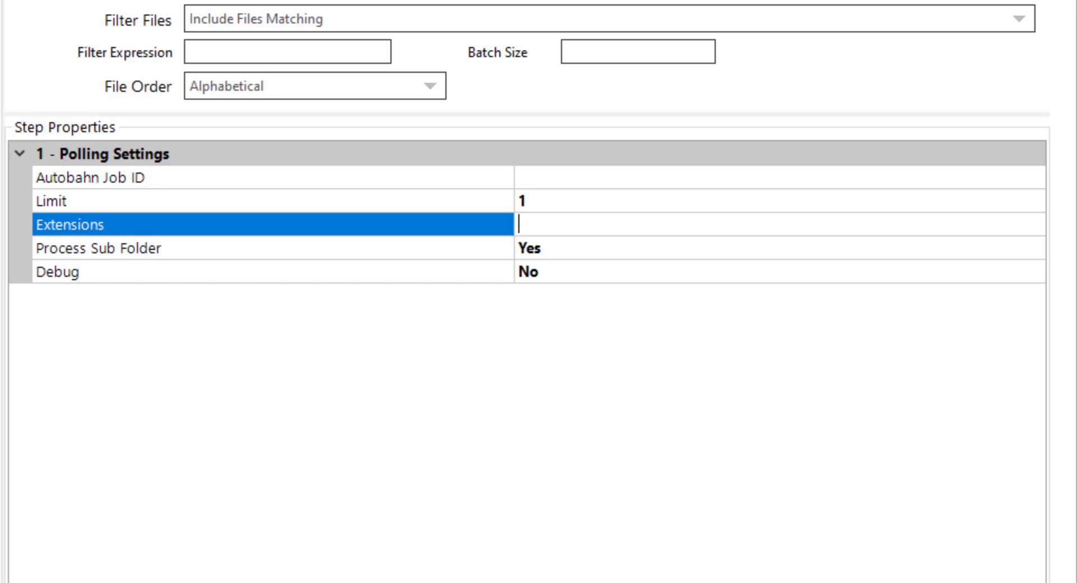
text(pdf)
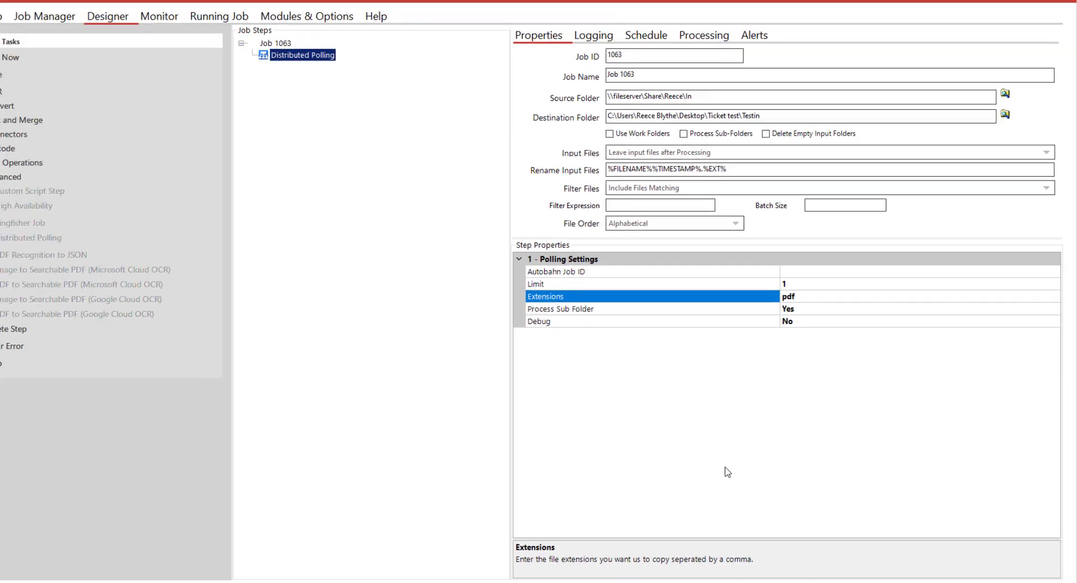
- Save the distributed polling job and return to the list of job definitions
click(50, 92)
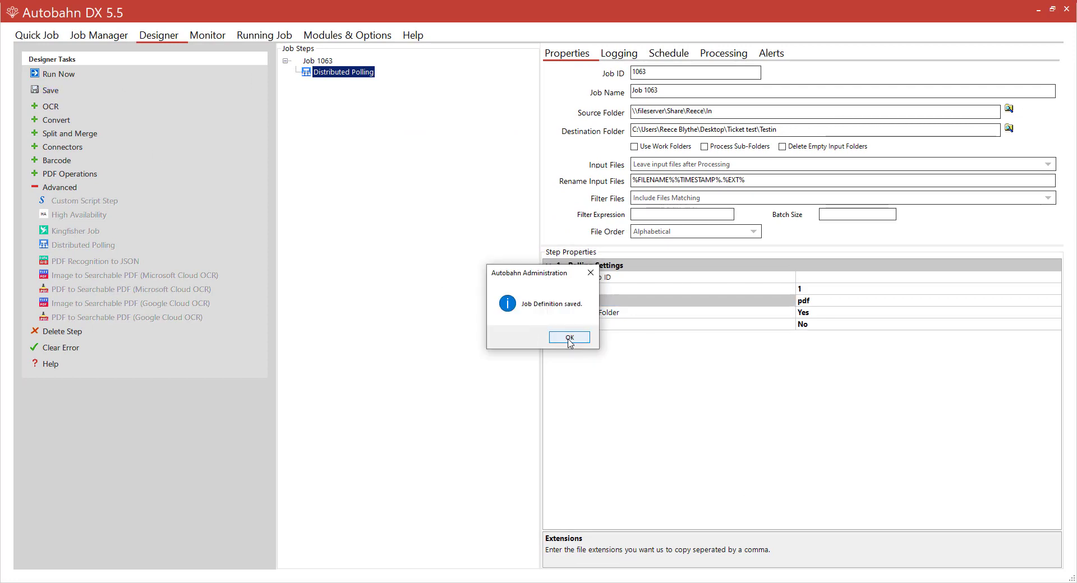
click(562, 341)
click(118, 36)
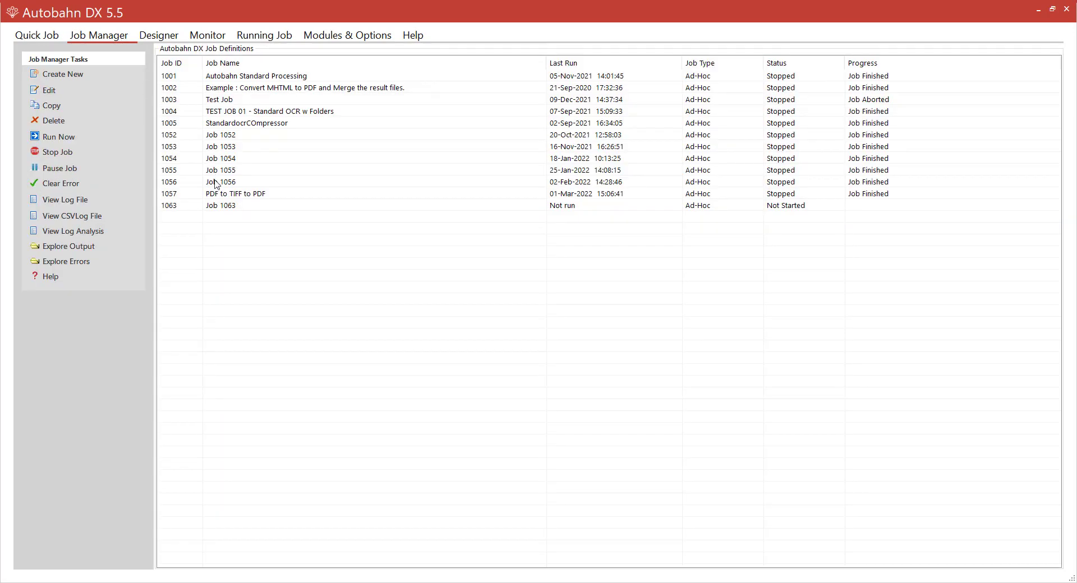
- Create a second job and add a PDF to Searchable PDF (Extended) OCR step to it
click(56, 75)
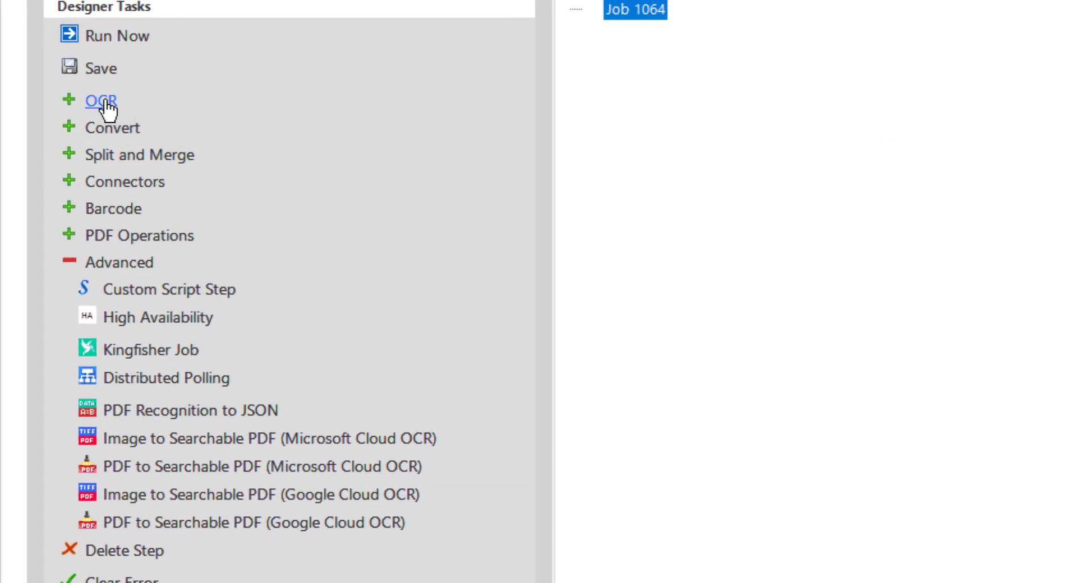
click(105, 102)
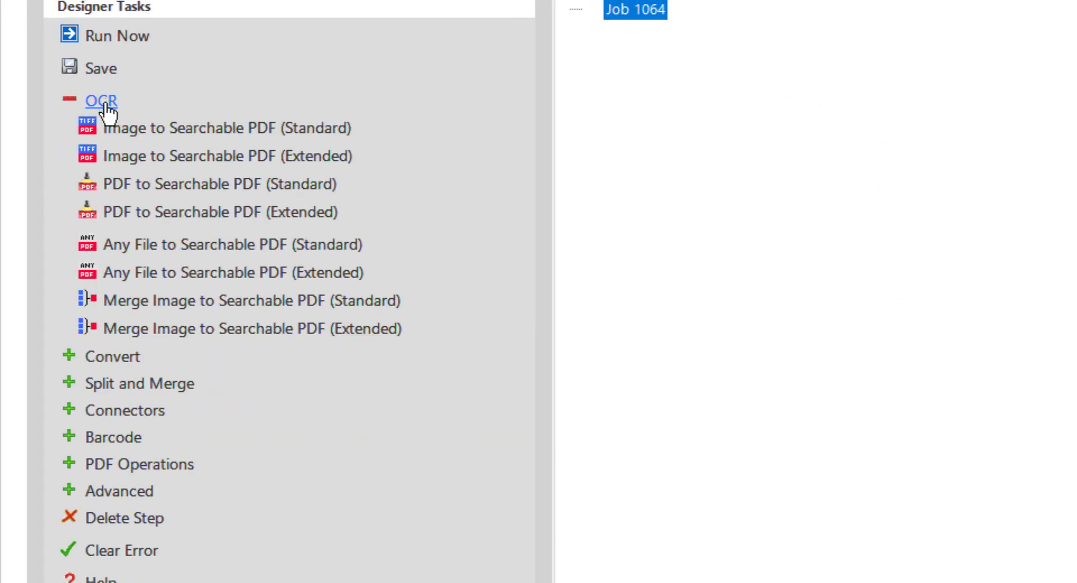
click(170, 216)
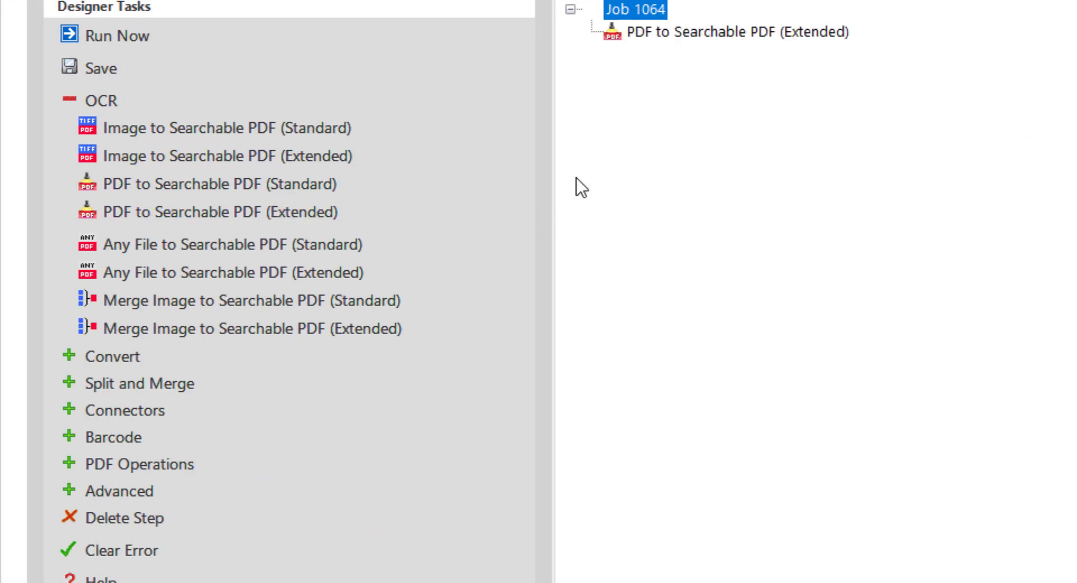
click(658, 36)
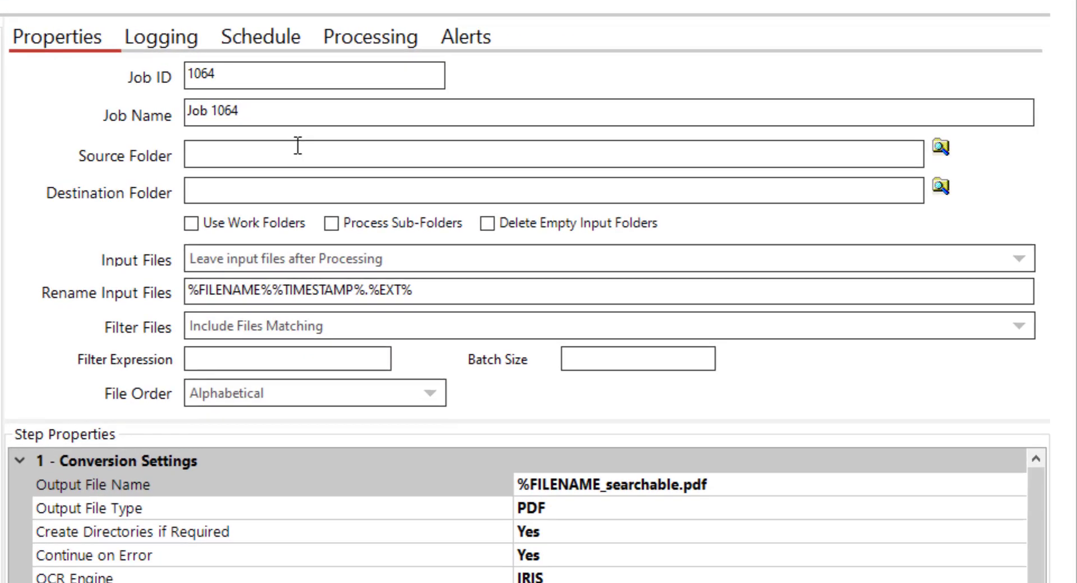
click(437, 138)
text(C:\Users\Reece Blythe\Desktop\Ticket test\Testin)
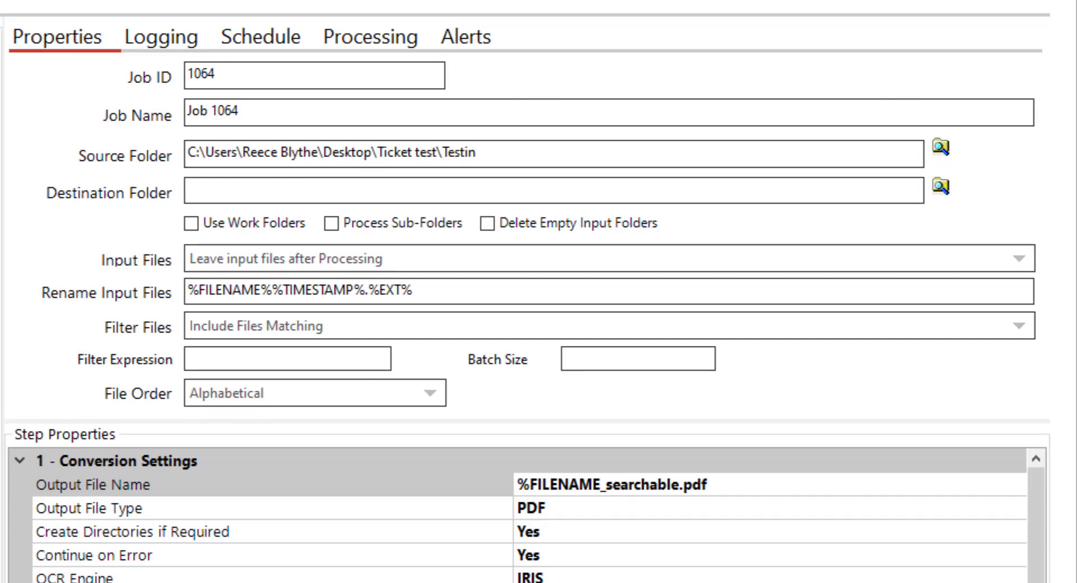
text(\\fileserver\Share\Reece\Out)
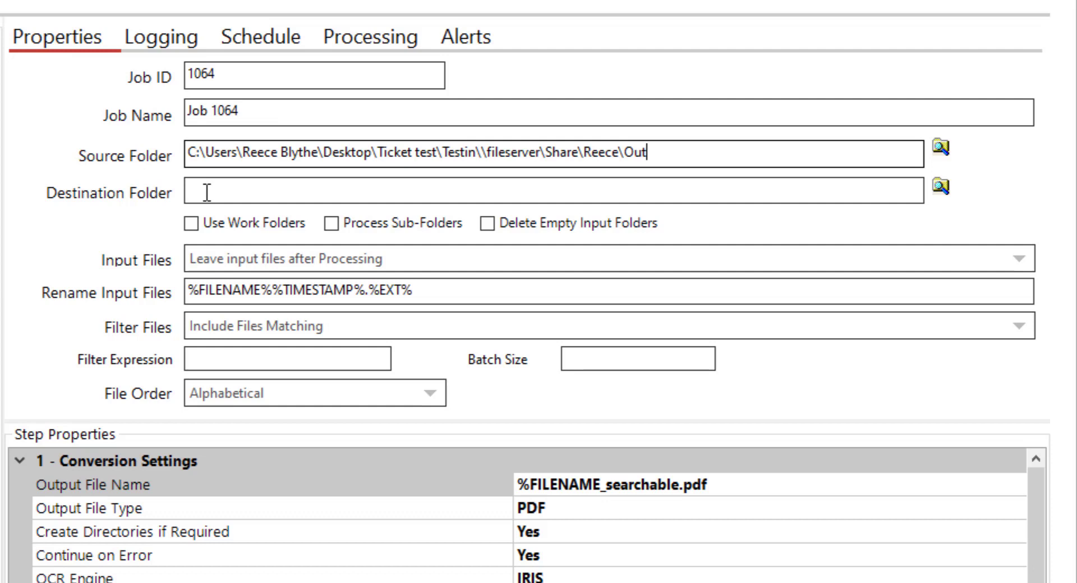
key(ctrl+a)
key(BackSpace)
- Set the OCR job's destination to the personal Out folder under \\fileserver\Share and its source to the desktop folder Ticket test\Testin
click(310, 191)
text(\\fileserver\Share\Reece\Out)
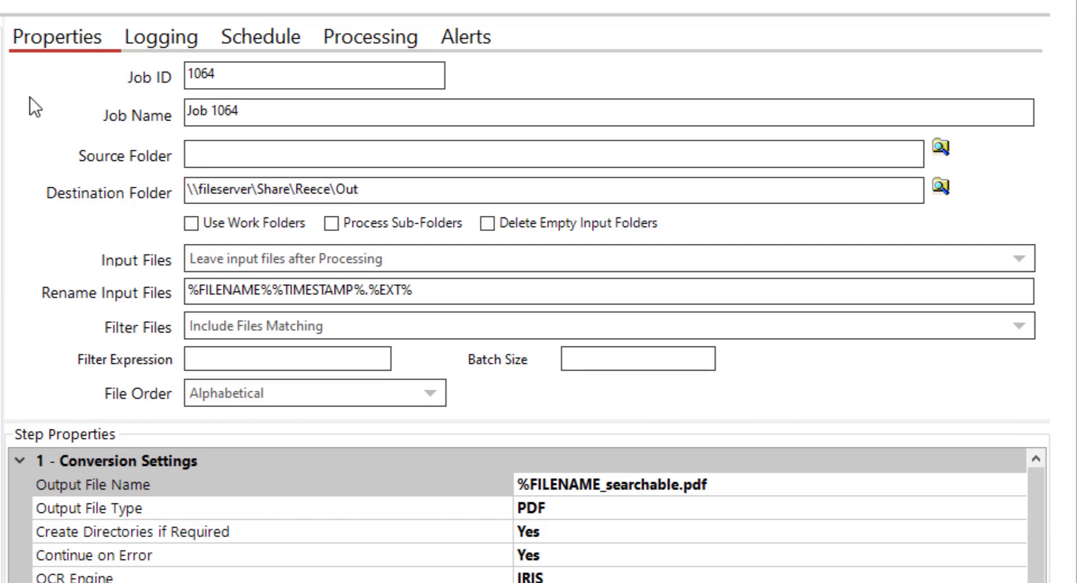
click(277, 152)
text(C:\Users\Reece Blythe\Desktop\Ticket test\Testin)
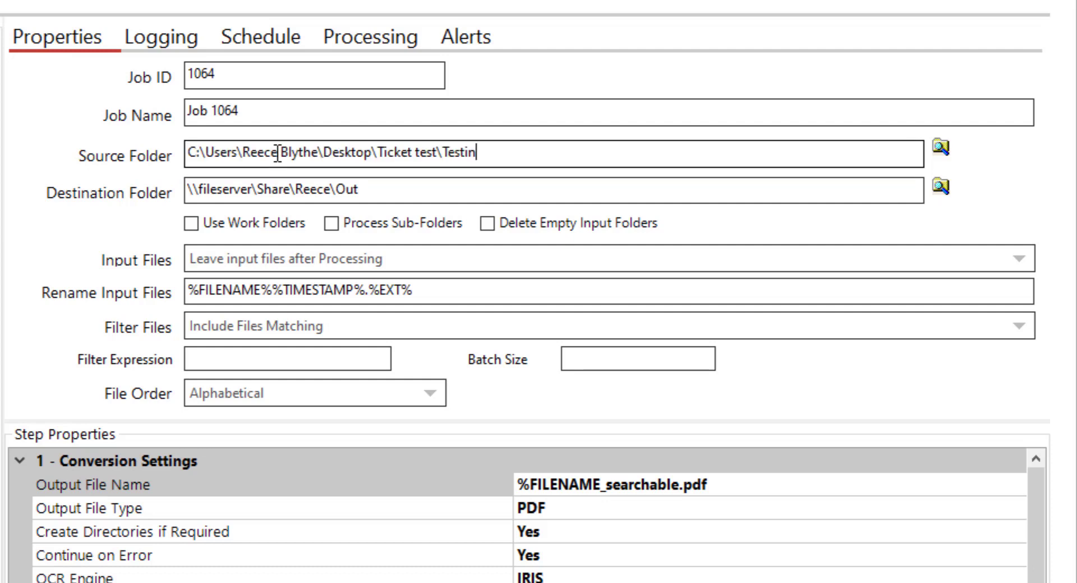
- Set the OCR job's input file handling to Delete Input Files and select its job ID for reuse
click(227, 263)
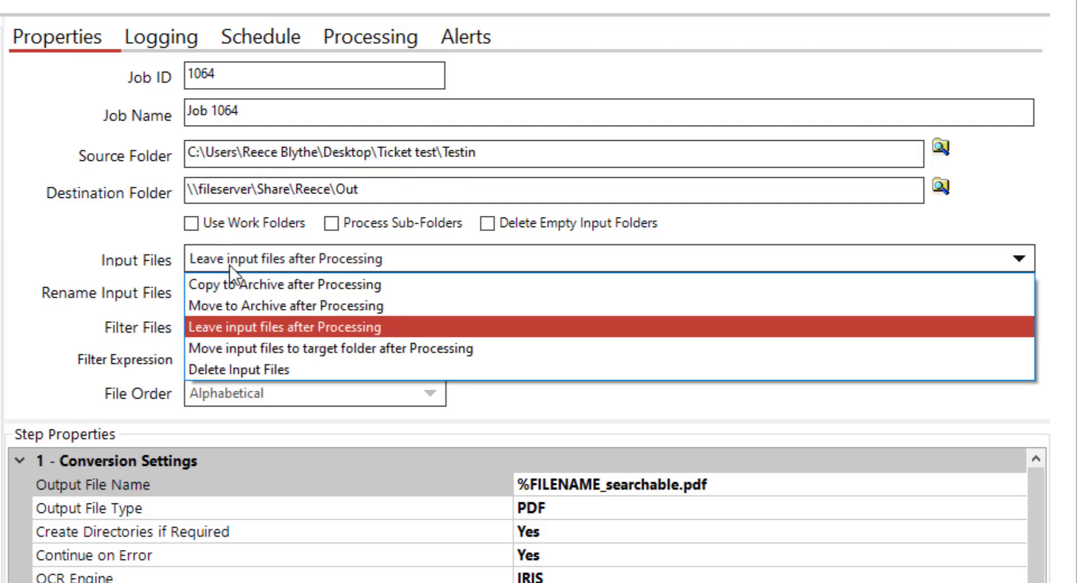
click(247, 368)
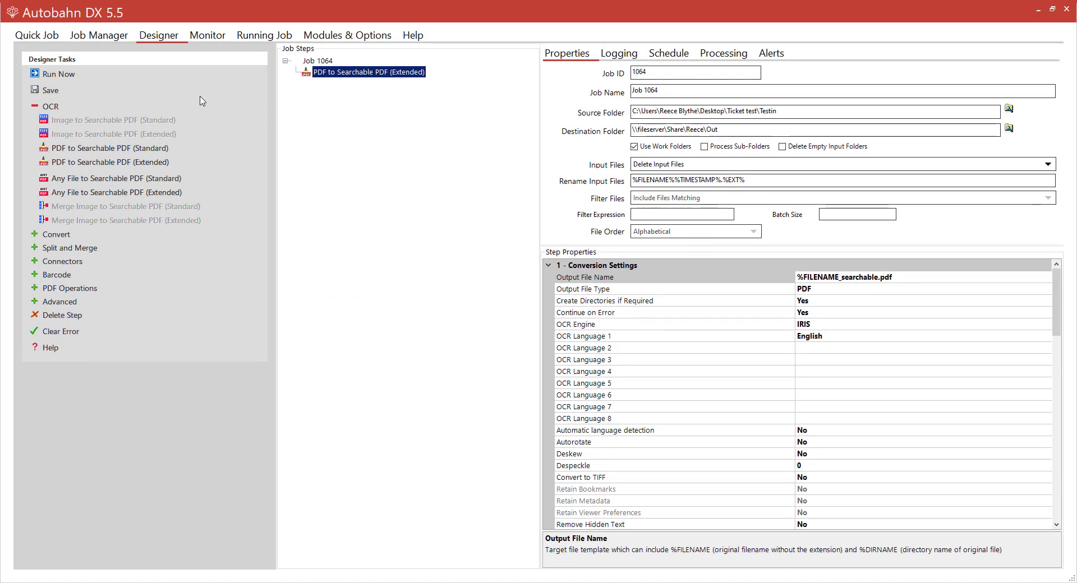
click(653, 74)
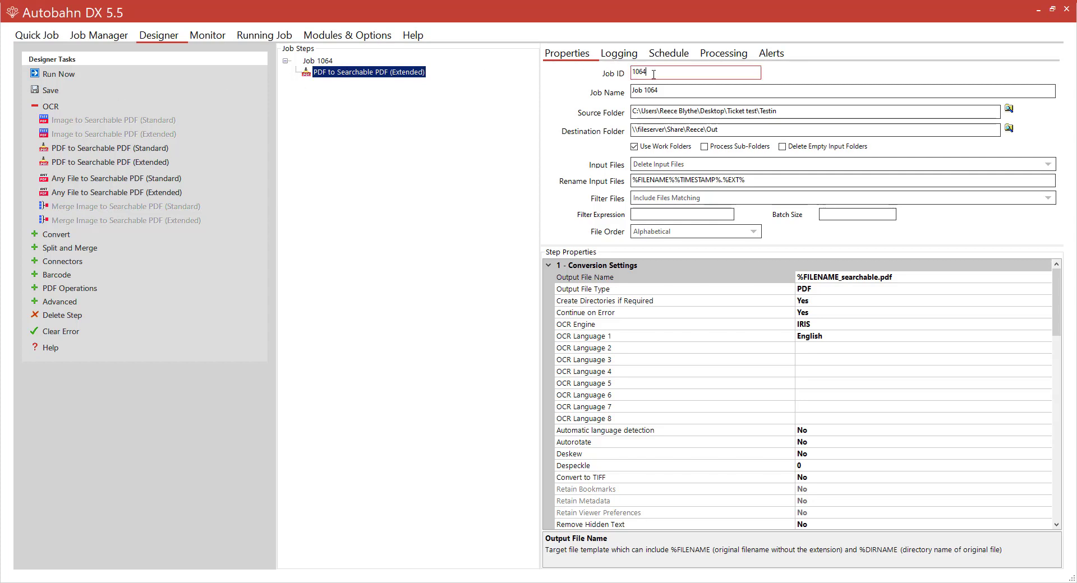
double_click(653, 74)
- Save the OCR job and go back to the list of job definitions
click(52, 93)
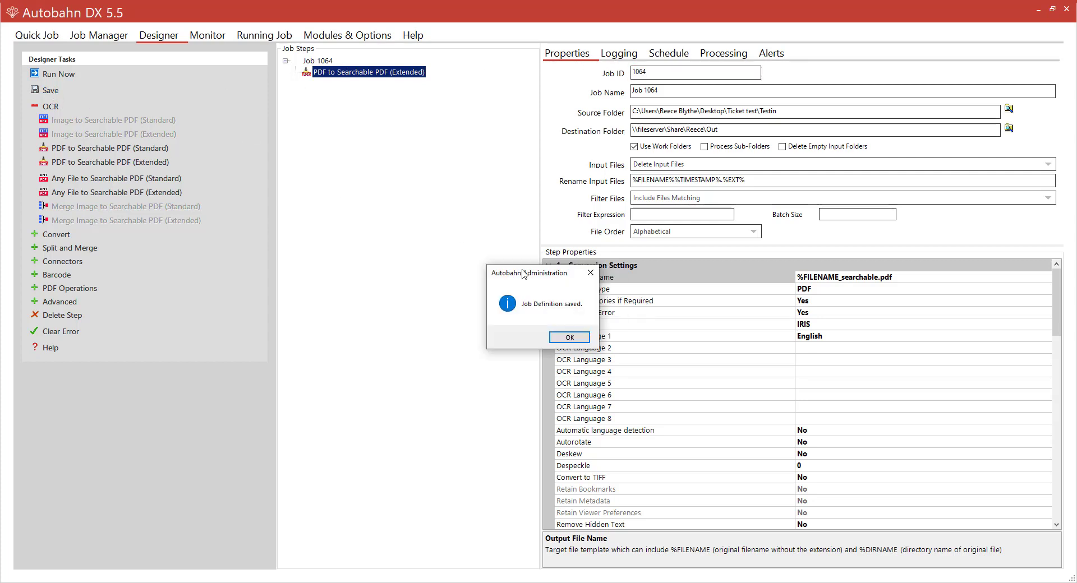
click(570, 336)
click(115, 35)
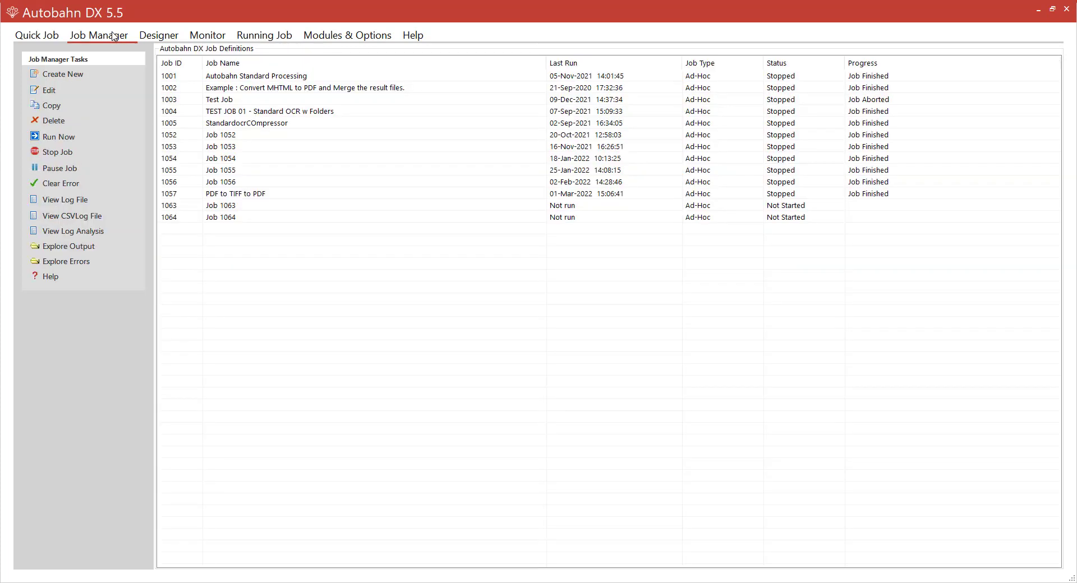
- Open Job 1063, set its polling step's Autobahn Job ID to 1064, and save the job
double_click(232, 205)
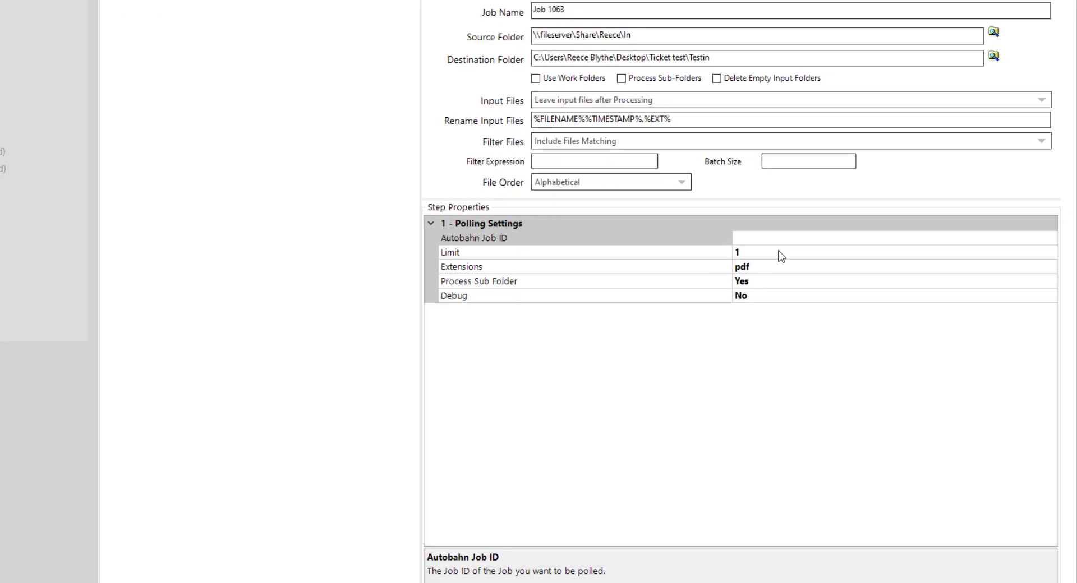
click(832, 279)
text(1064)
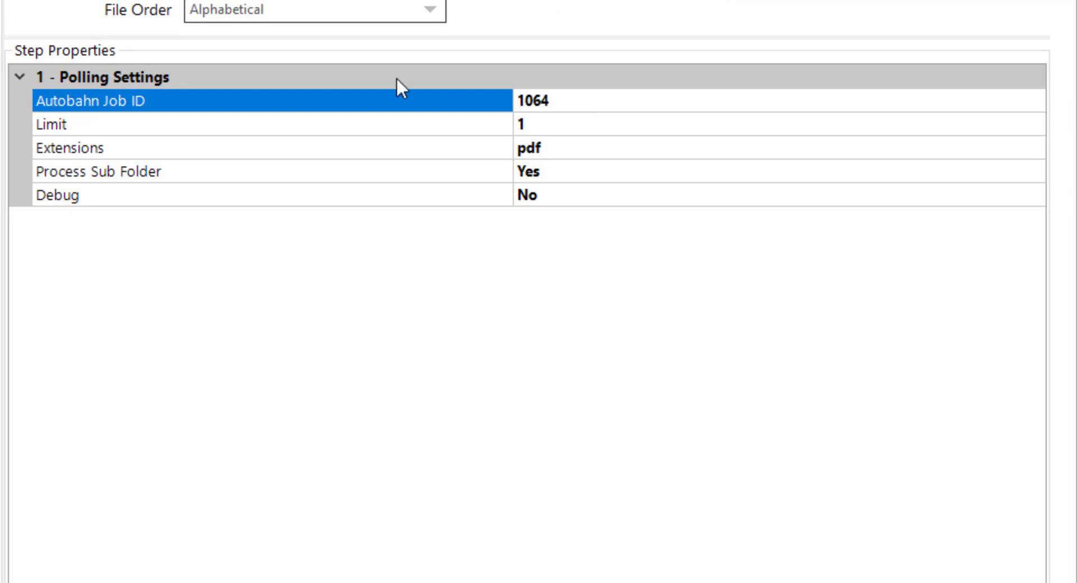
key(ctrl+s)
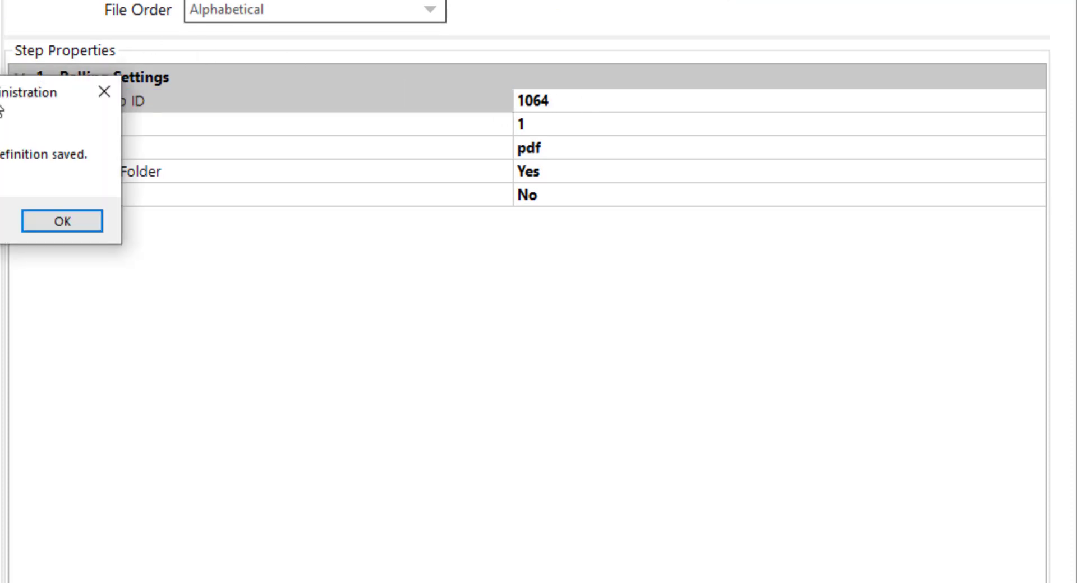
click(45, 217)
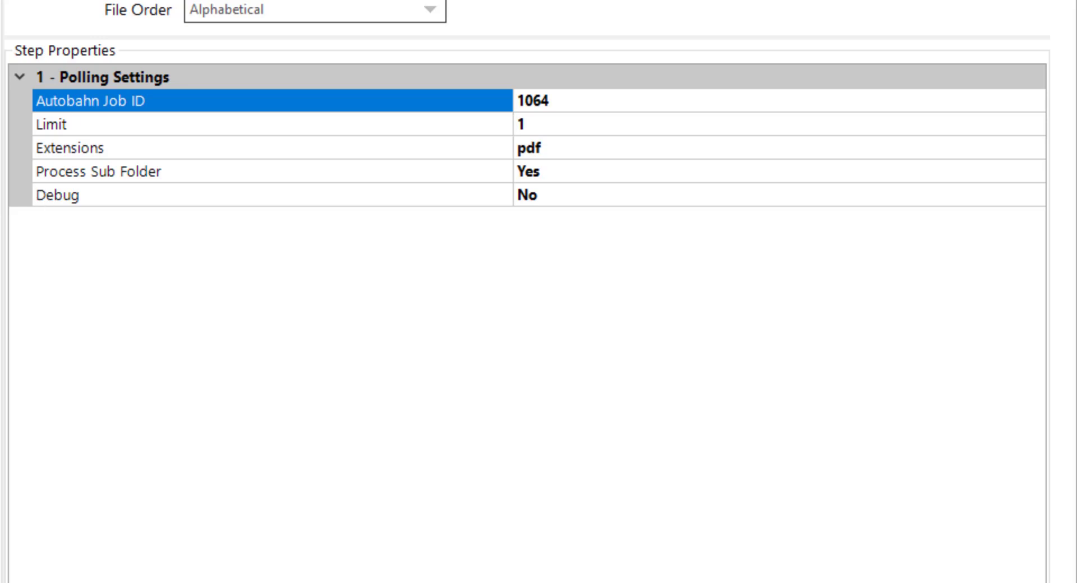
- Set Job 1063 to a Continuous (Watched Folder) schedule that runs every 10 seconds
click(279, 44)
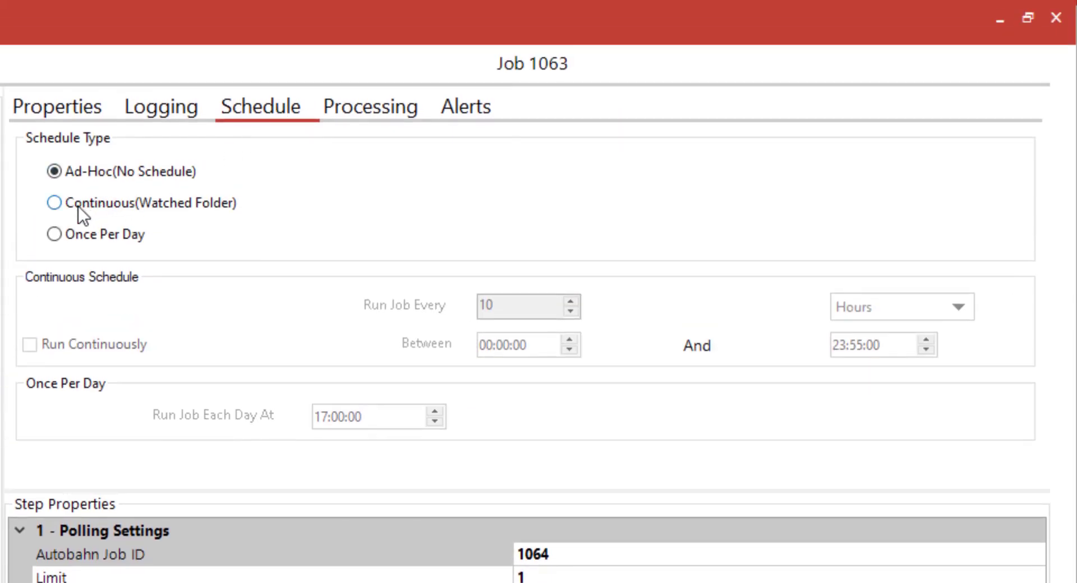
click(74, 205)
click(842, 309)
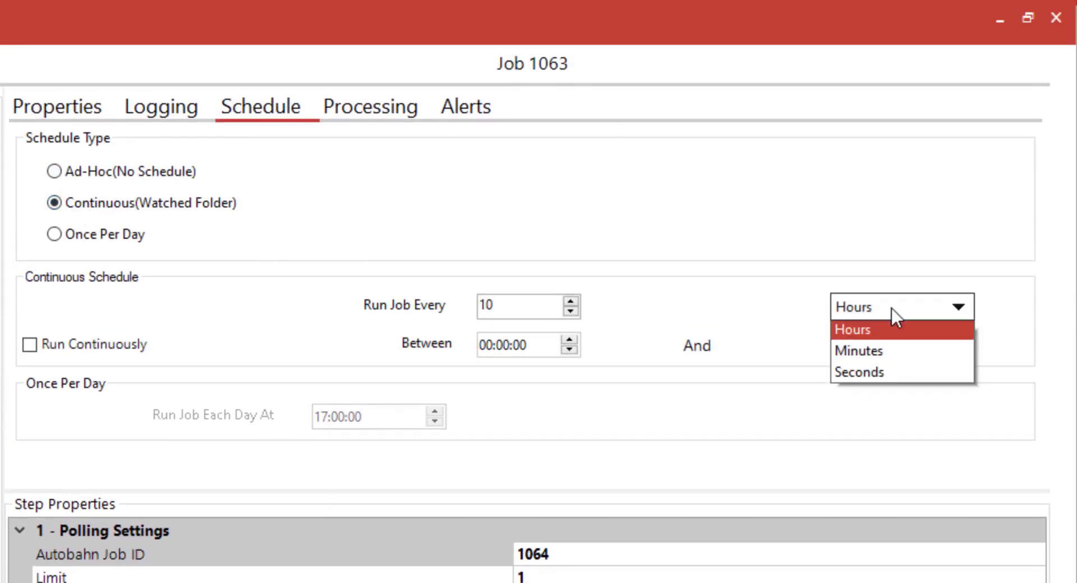
click(872, 375)
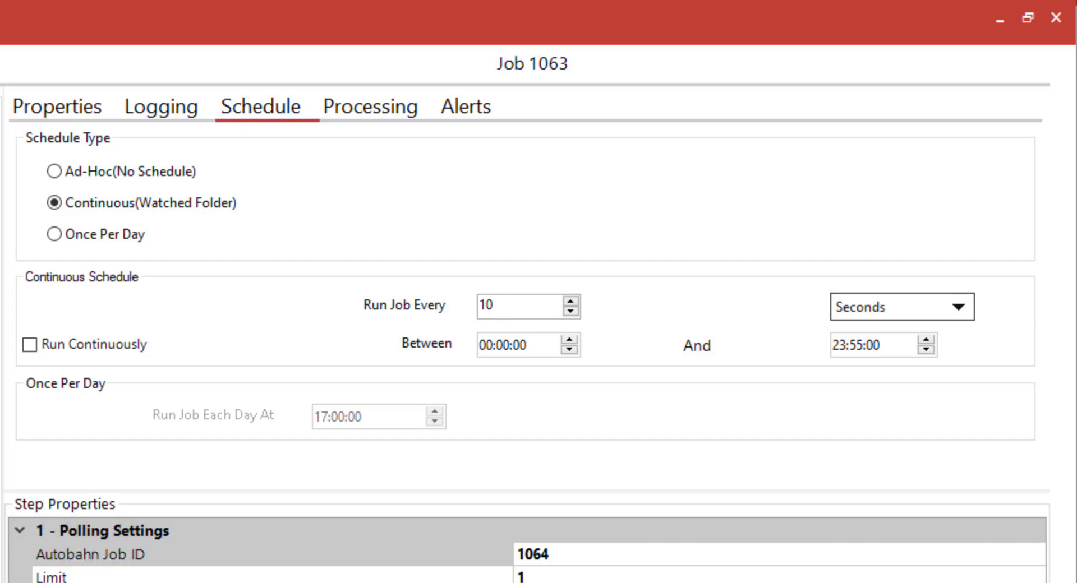
- Open Job 1064, give it a Continuous (Watched Folder) schedule running every 10 seconds, and save the job
click(221, 289)
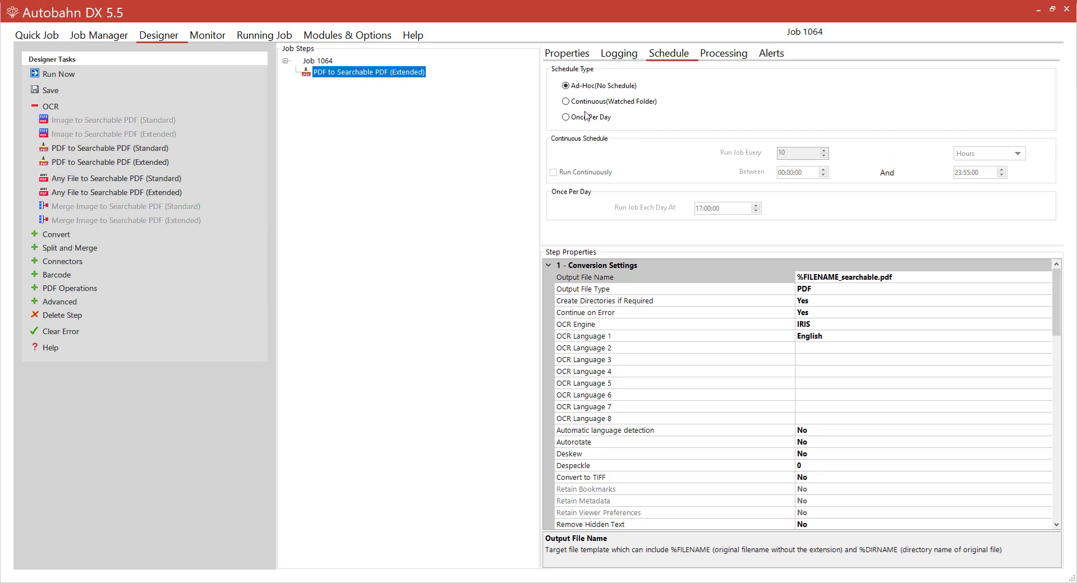
click(570, 103)
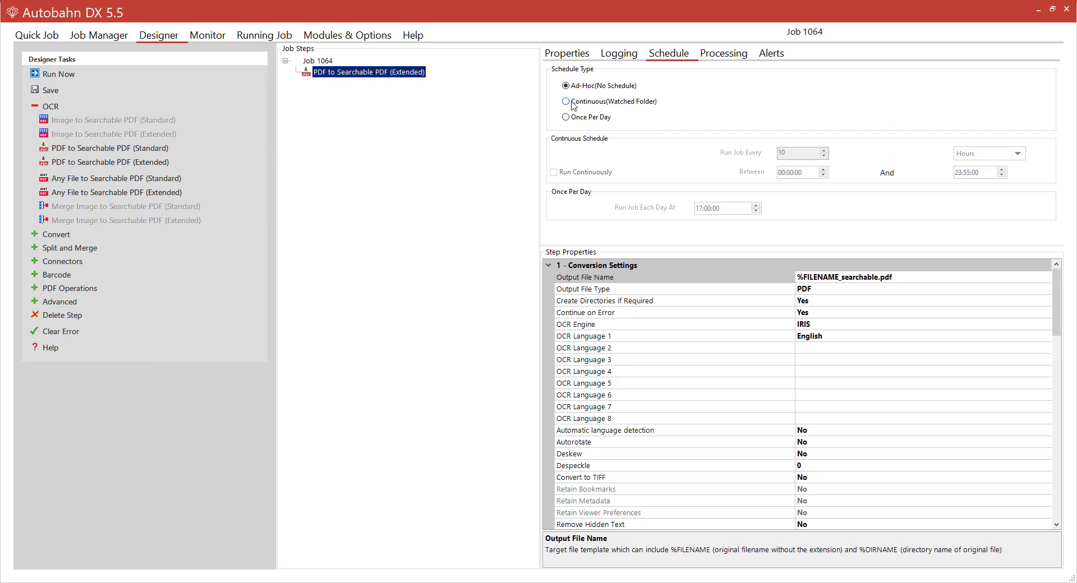
click(973, 155)
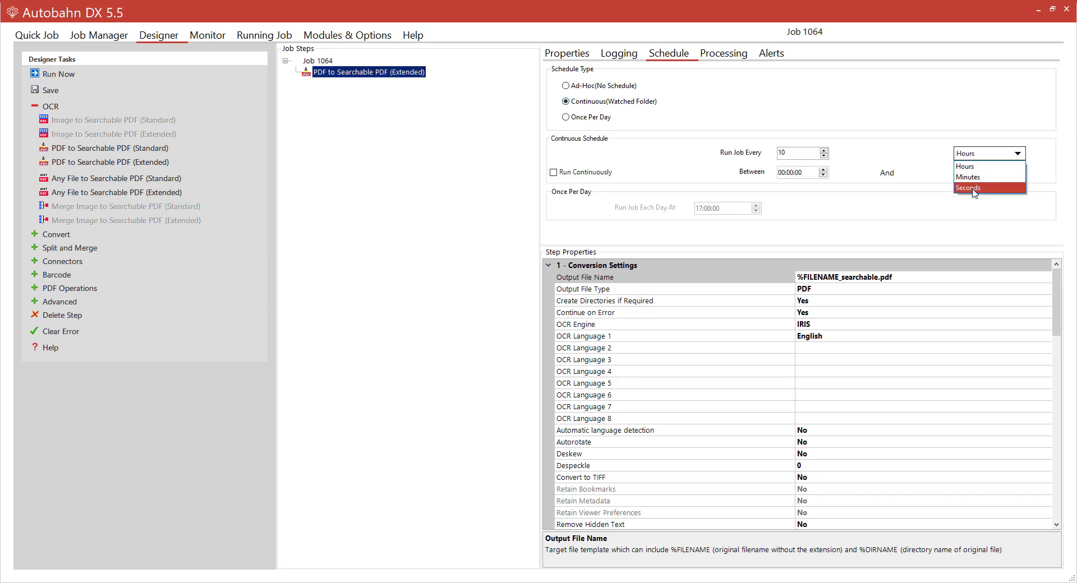
click(973, 188)
click(46, 93)
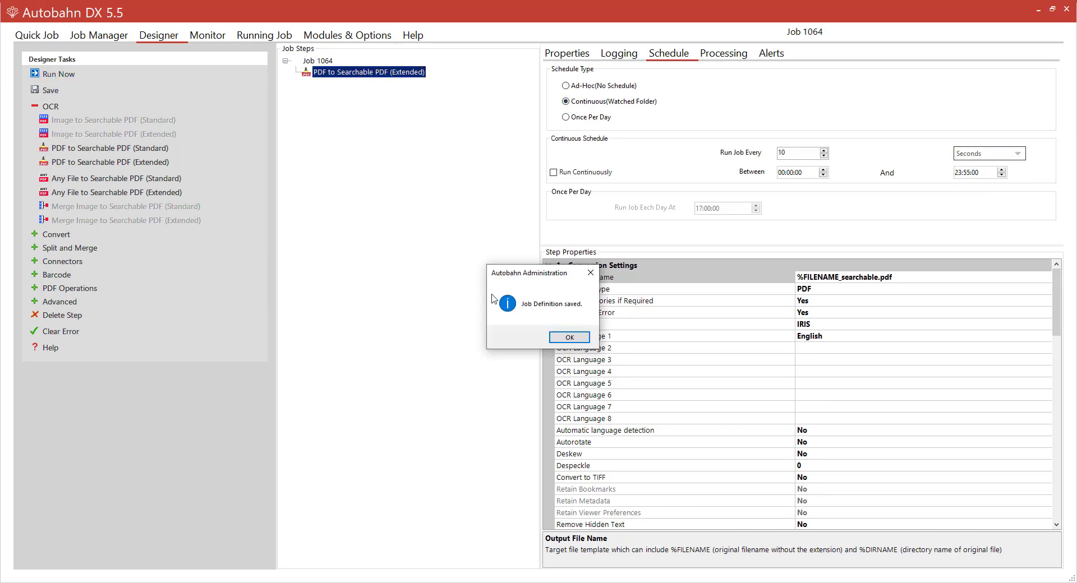
click(570, 340)
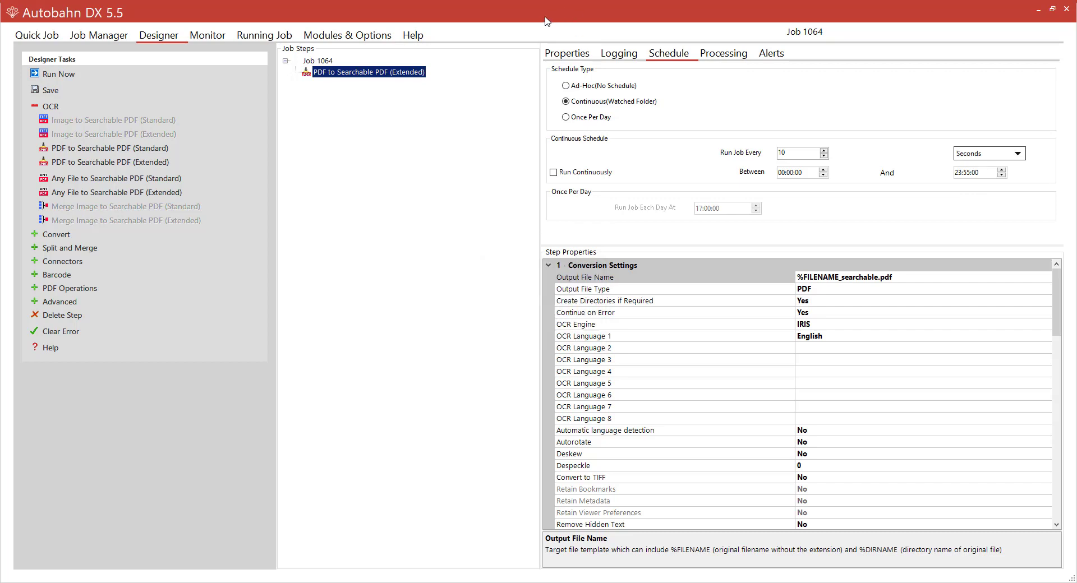
- Switch to Autobahn DX on the remote desktop and show its list of job definitions
drag(547, 21, 0, 197)
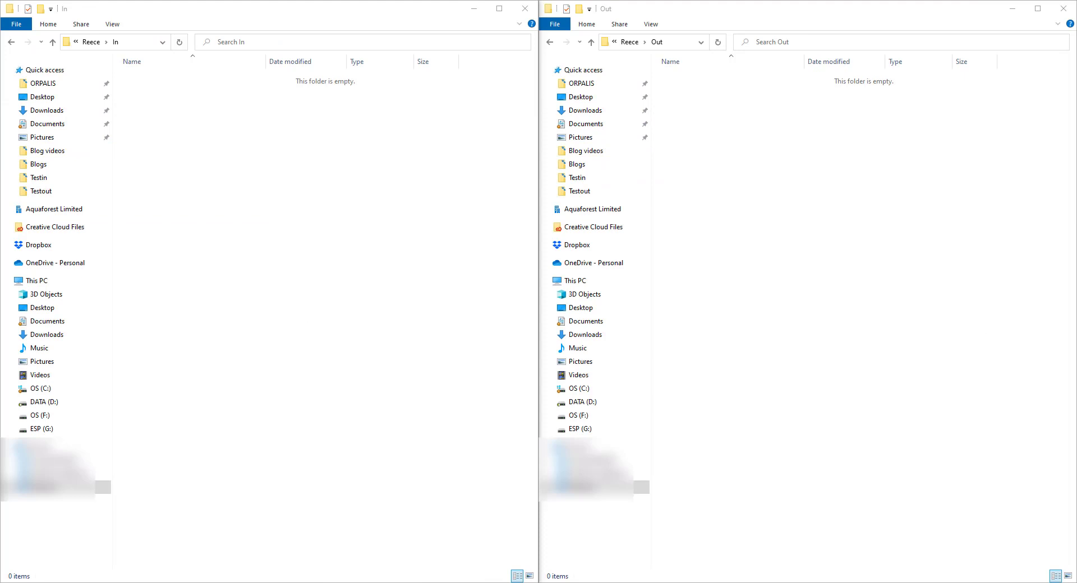
click(777, 262)
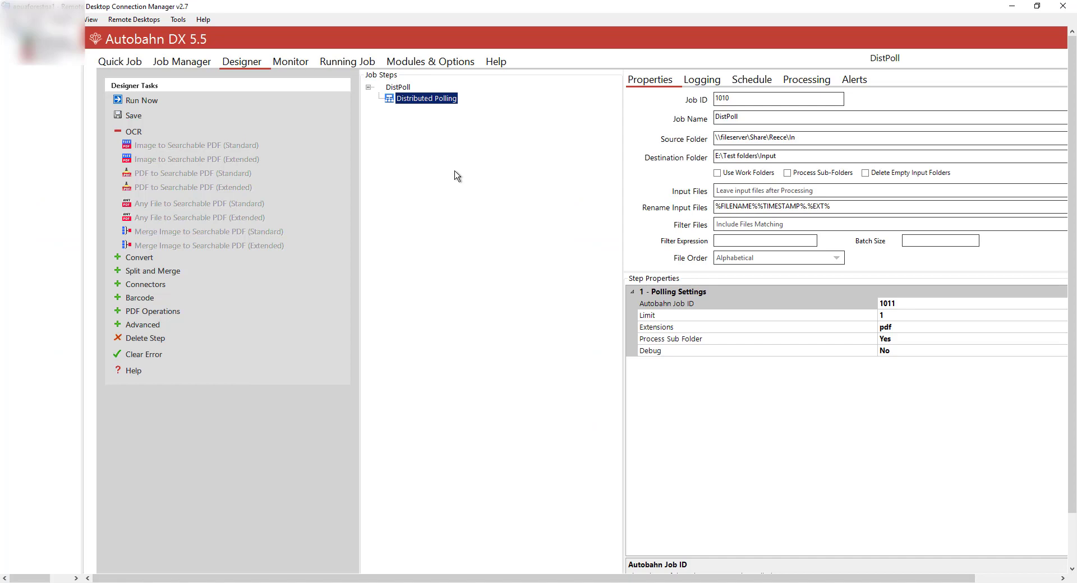
click(192, 69)
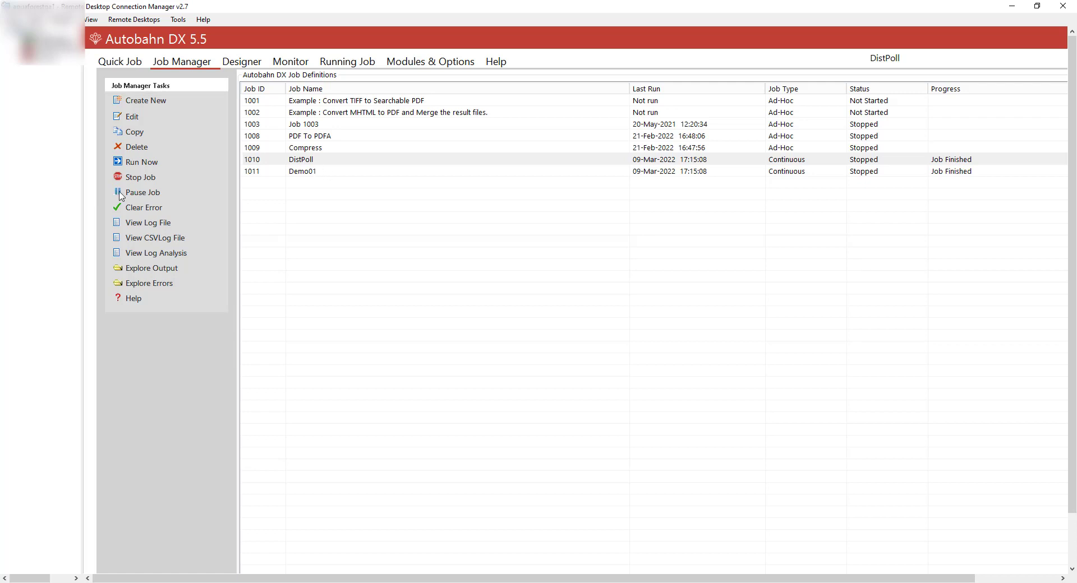
- Bring up the shared In and Out folders and paste the six copied sample PDFs into the In folder
click(263, 582)
click(241, 533)
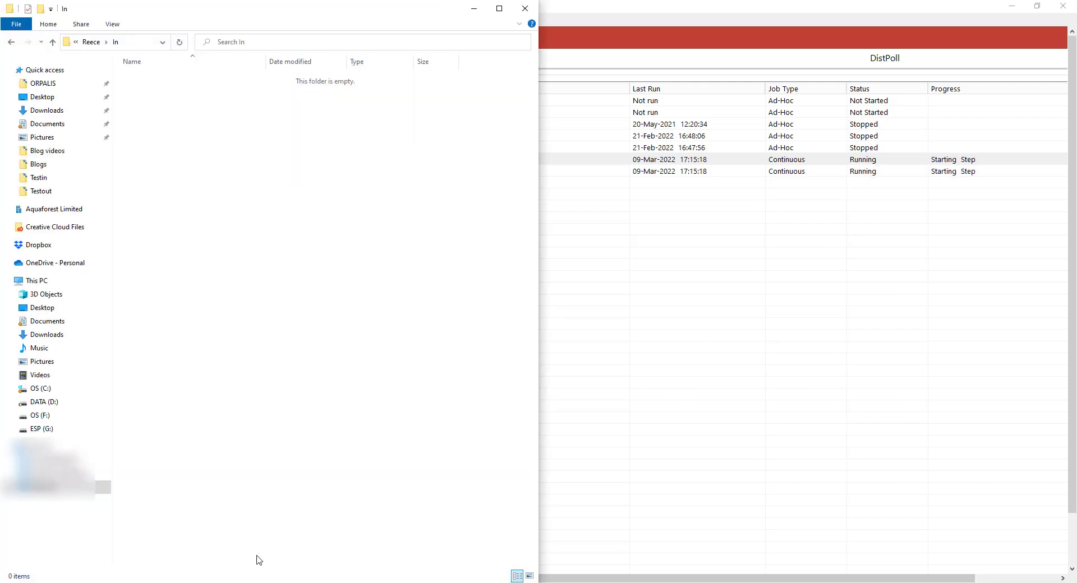
click(263, 582)
click(272, 561)
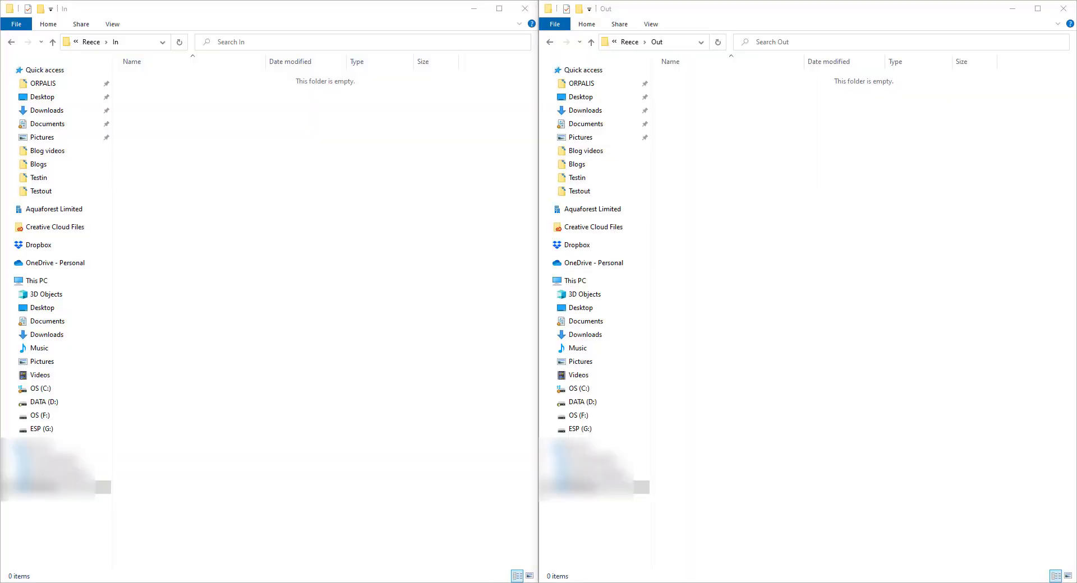
click(262, 250)
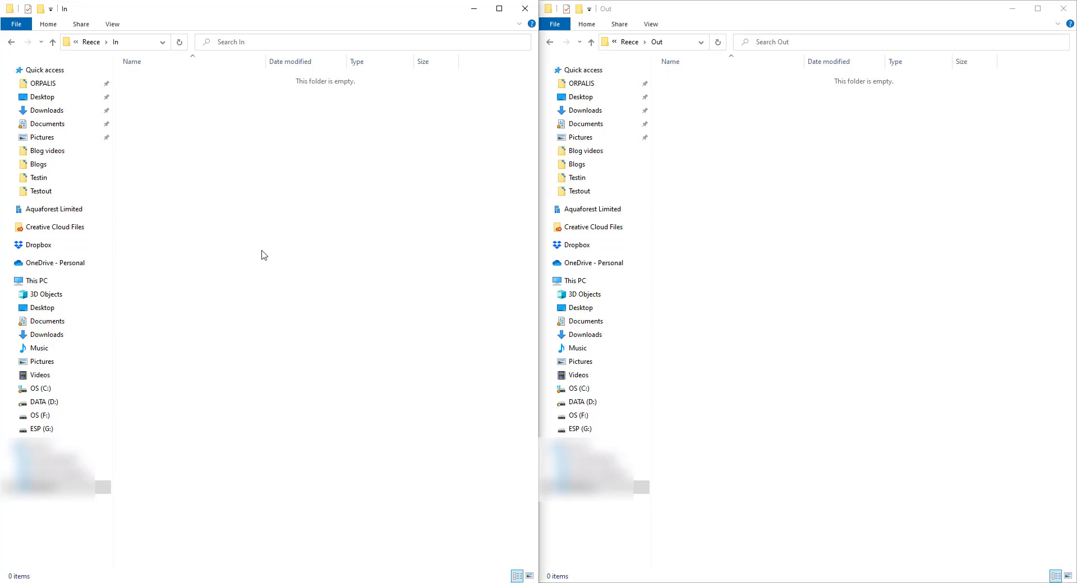
key(ctrl+v)
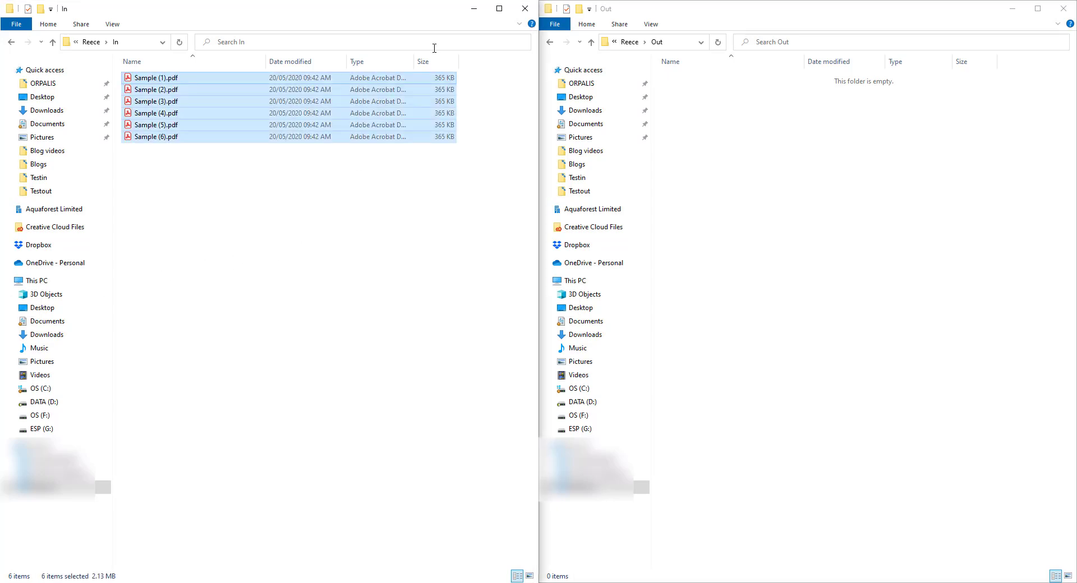
- Minimize the folder windows and check the status of local Jobs 1063 and 1064 and of the remote Demo01 job
click(474, 9)
click(1019, 13)
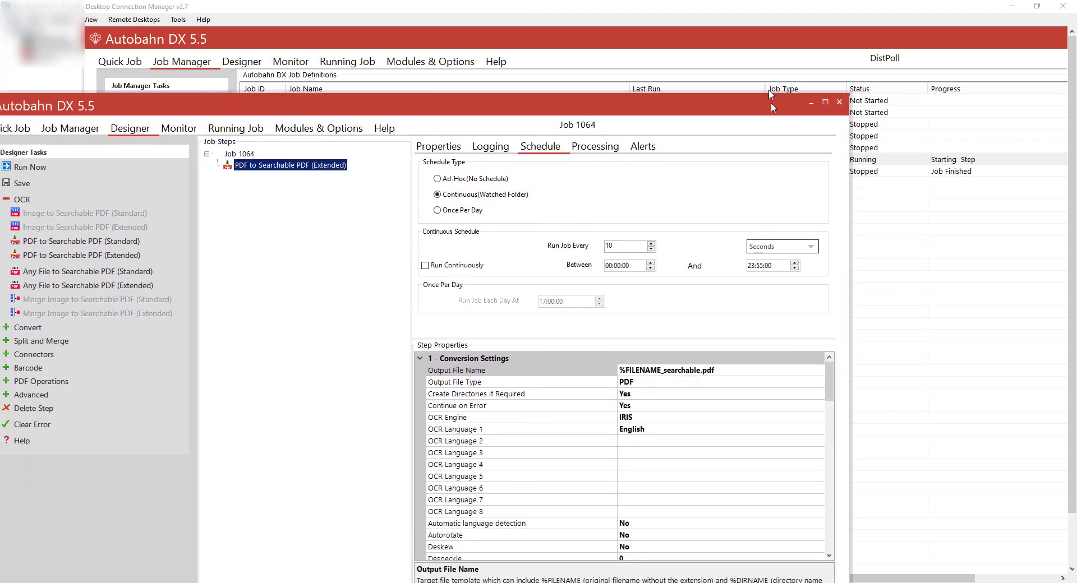
drag(772, 107, 748, 79)
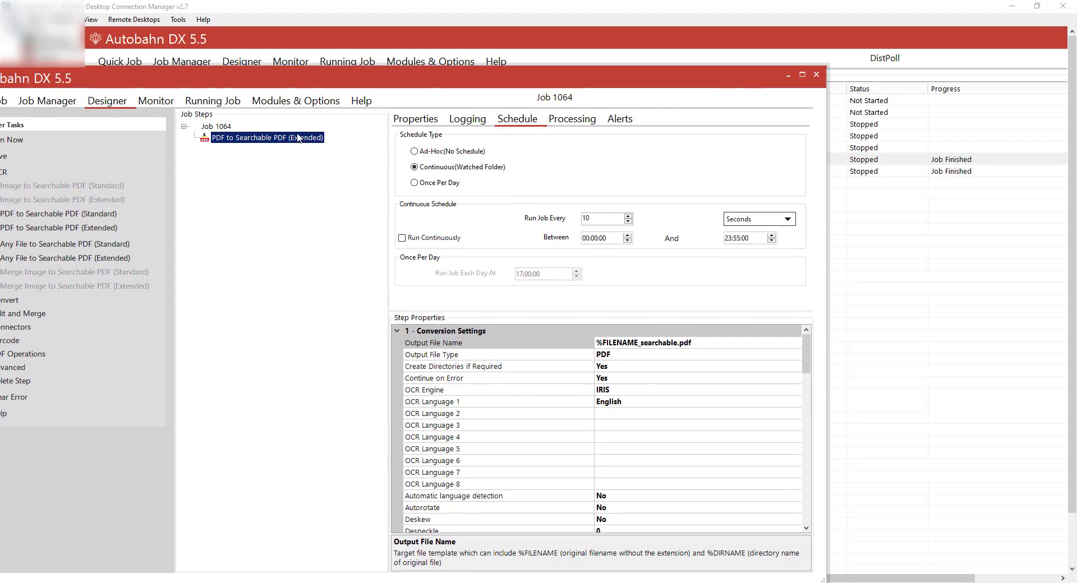
click(48, 102)
click(673, 273)
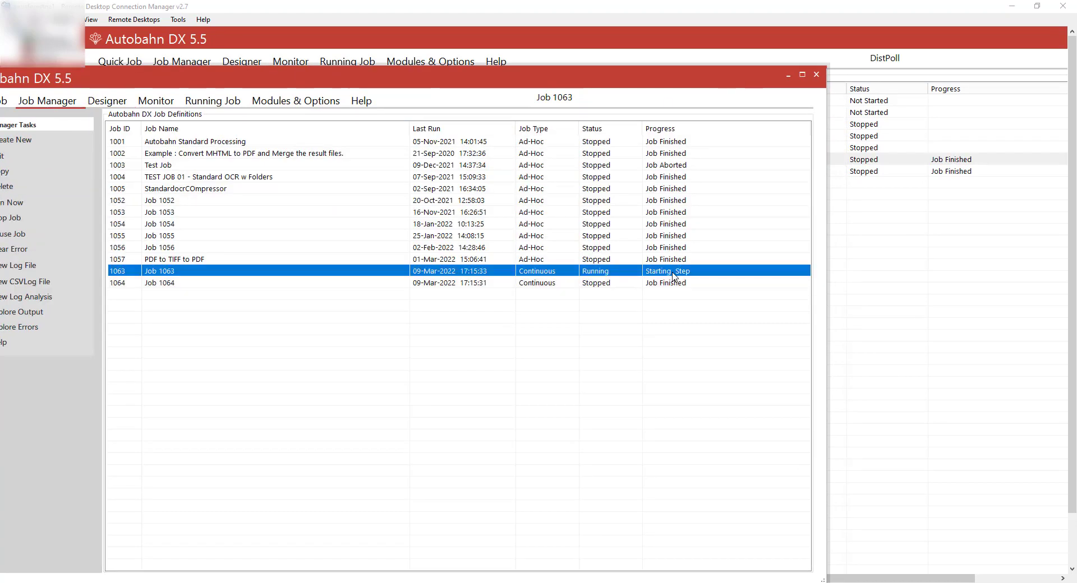
click(676, 284)
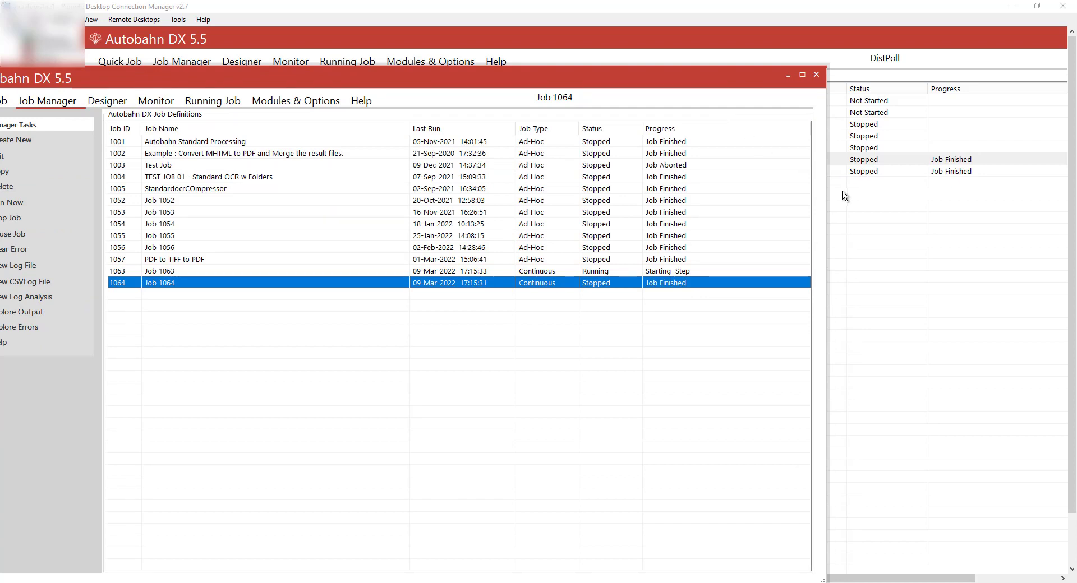
click(877, 171)
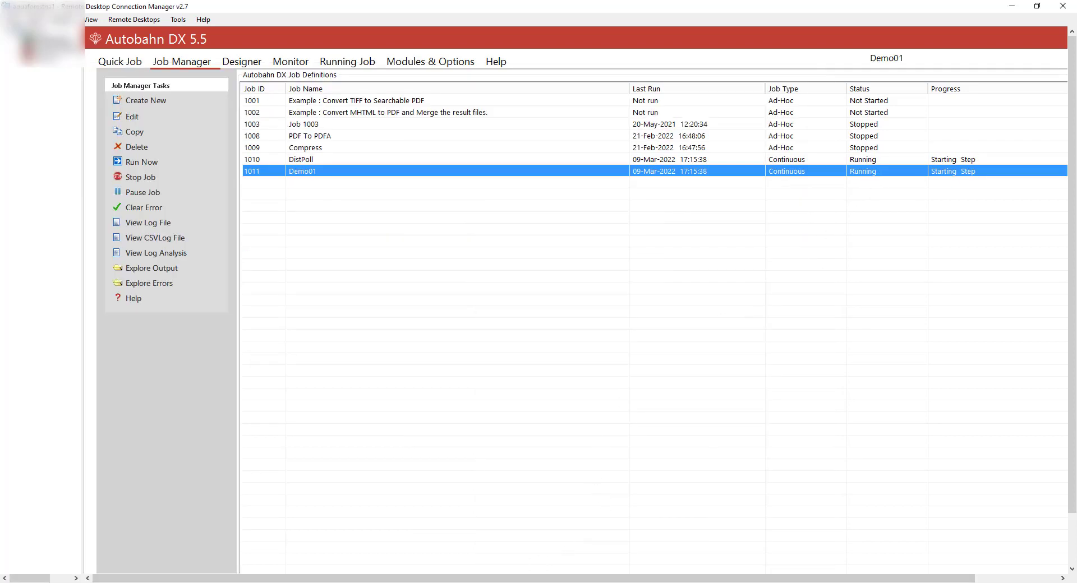
- Bring back the In and Out folder windows and arrange them side by side over the job lists to follow the processing
click(234, 582)
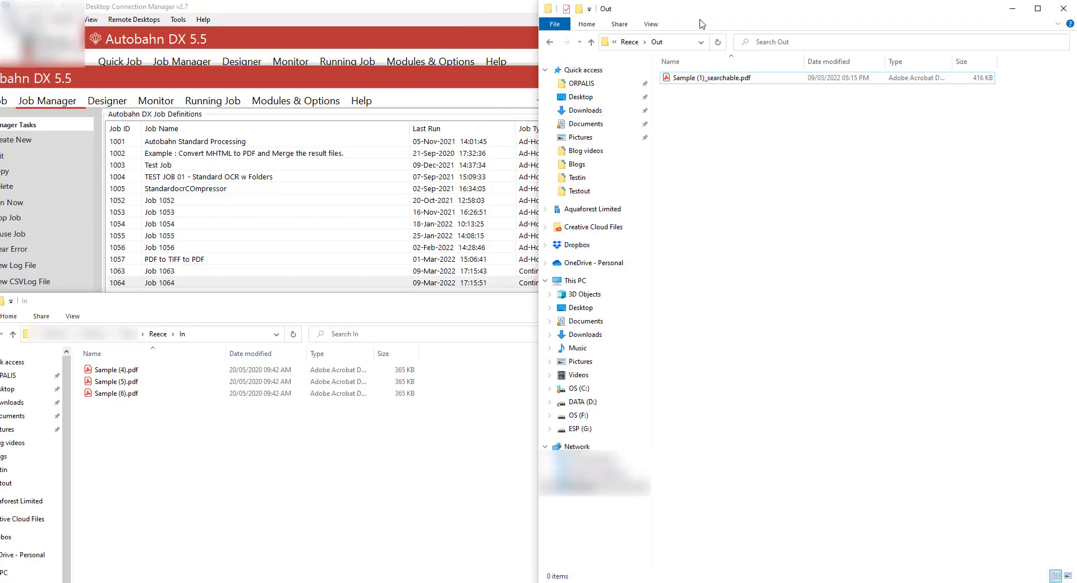
key(super+Down)
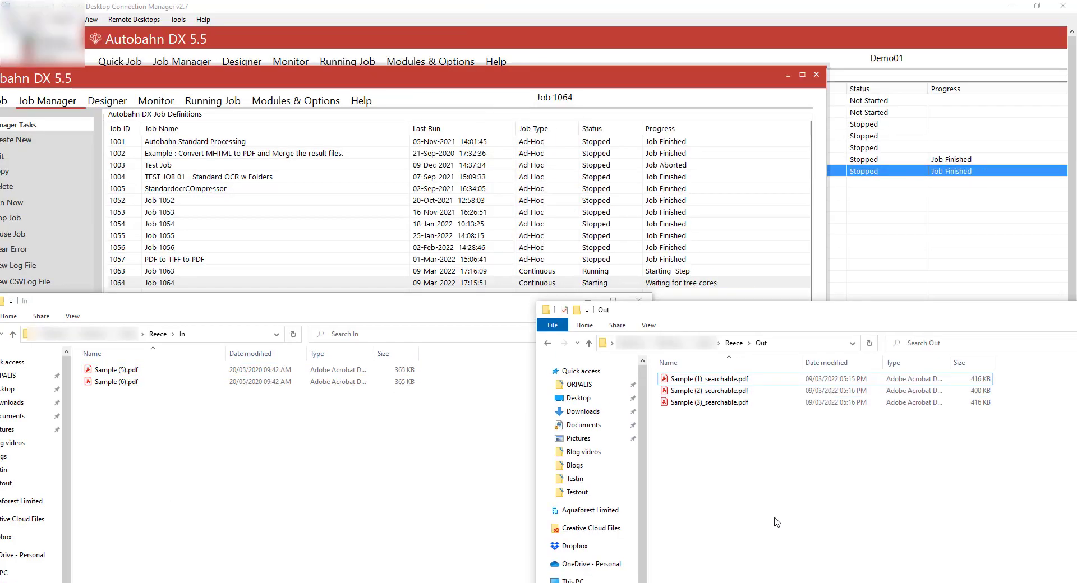